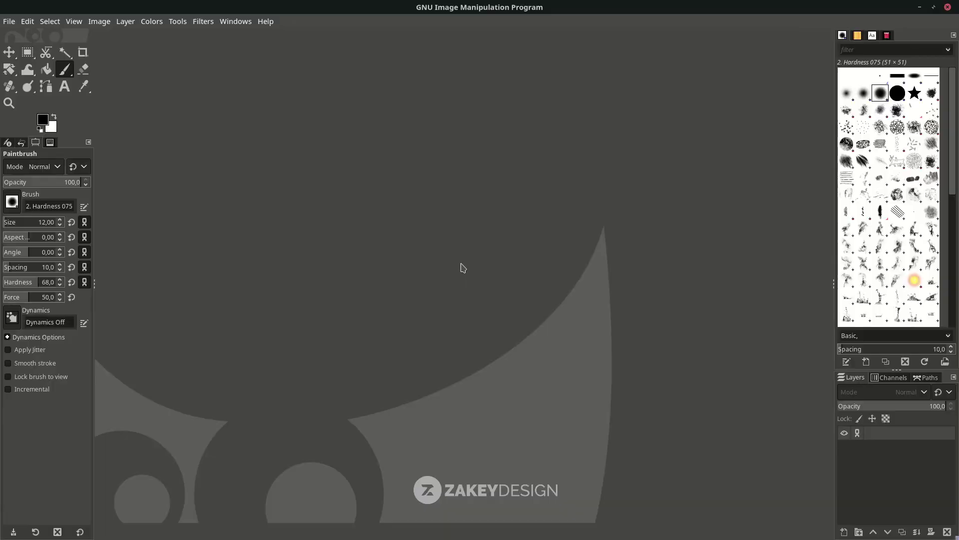
Start a new 1080 by 1080 pixel image on a white background
click(8, 22)
drag(308, 175, 279, 176)
text(1080)
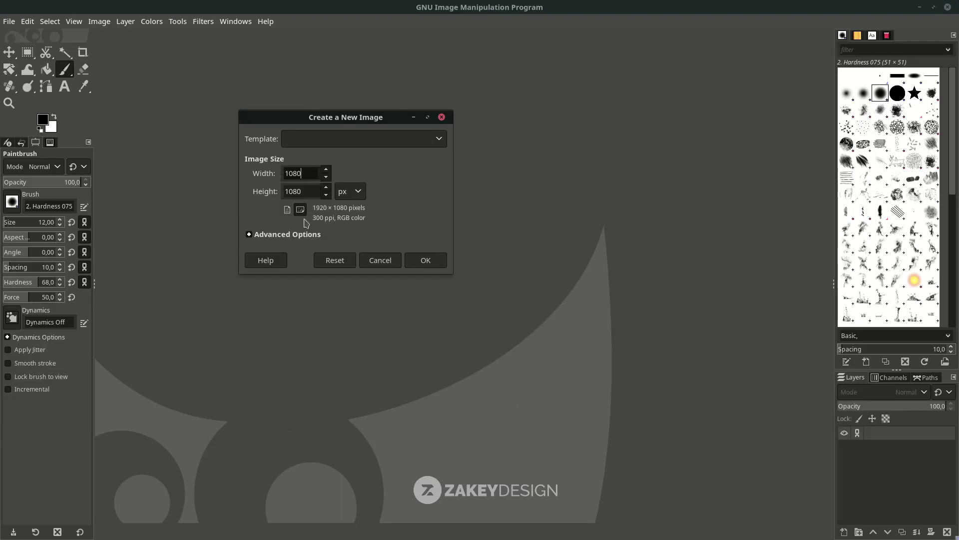
click(431, 263)
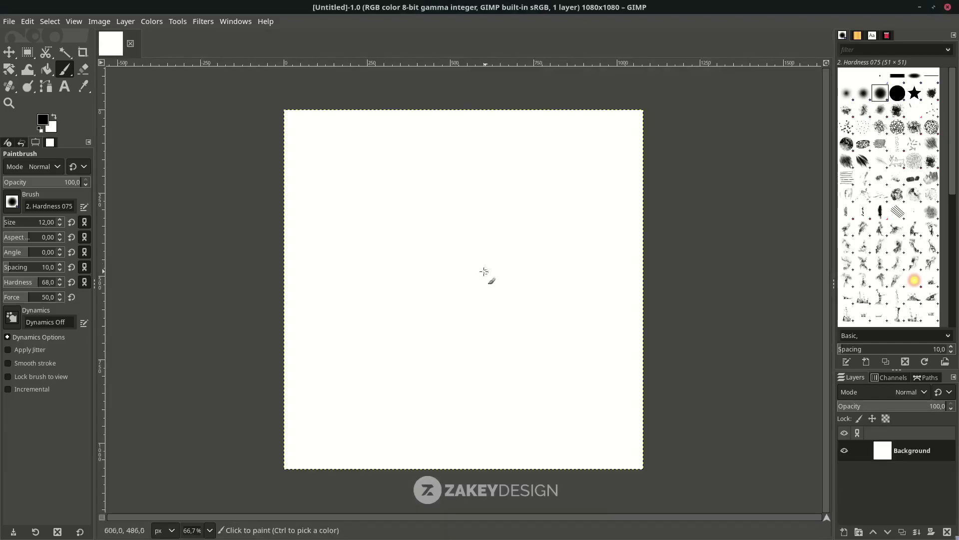
Reset colours to black and white and bucket-fill the whole canvas black
click(48, 69)
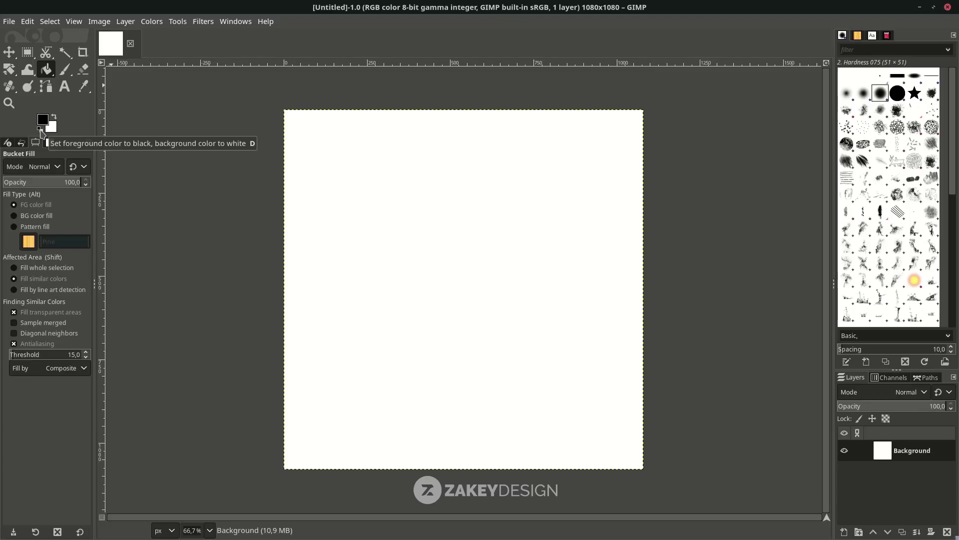
click(41, 133)
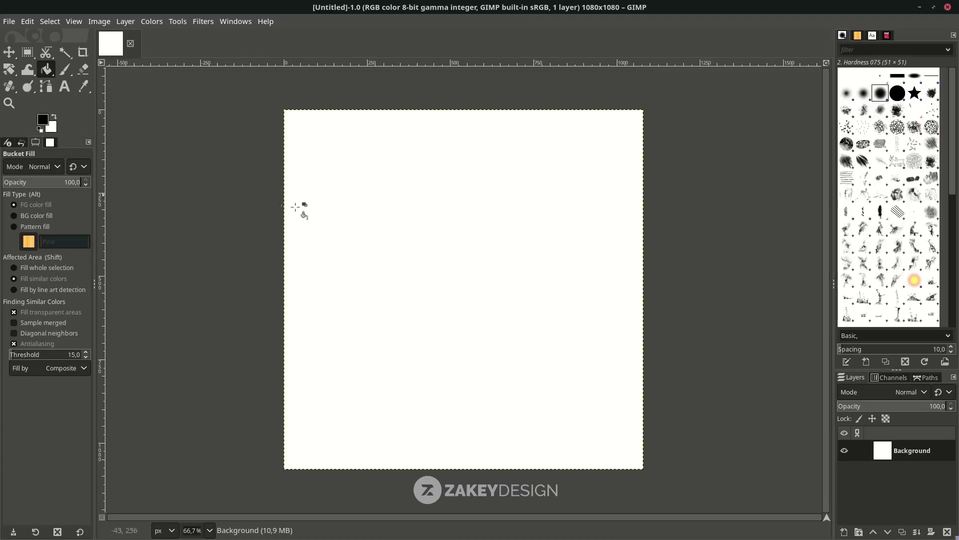
click(454, 254)
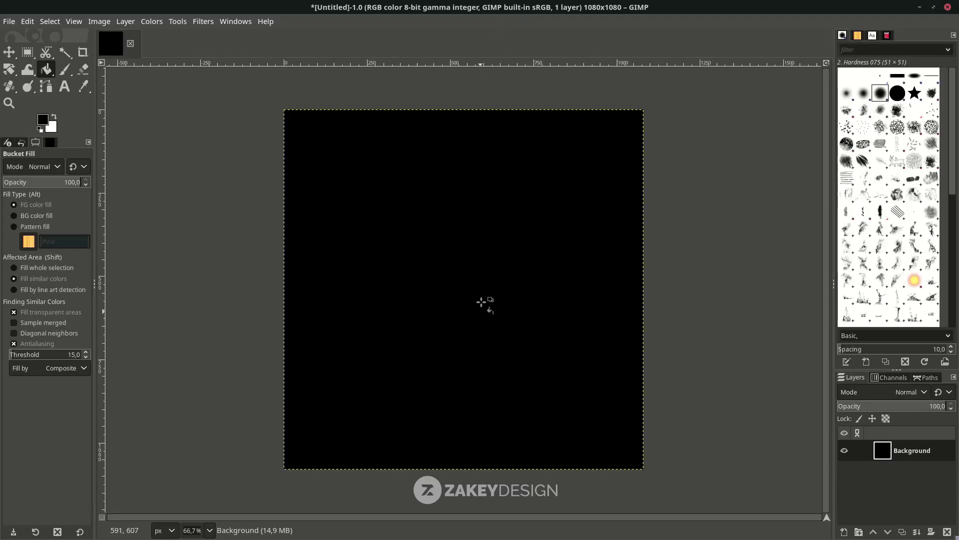
Open pexels-pixabay-302304.jpg as a layer, keeping its embedded colour profile
click(10, 21)
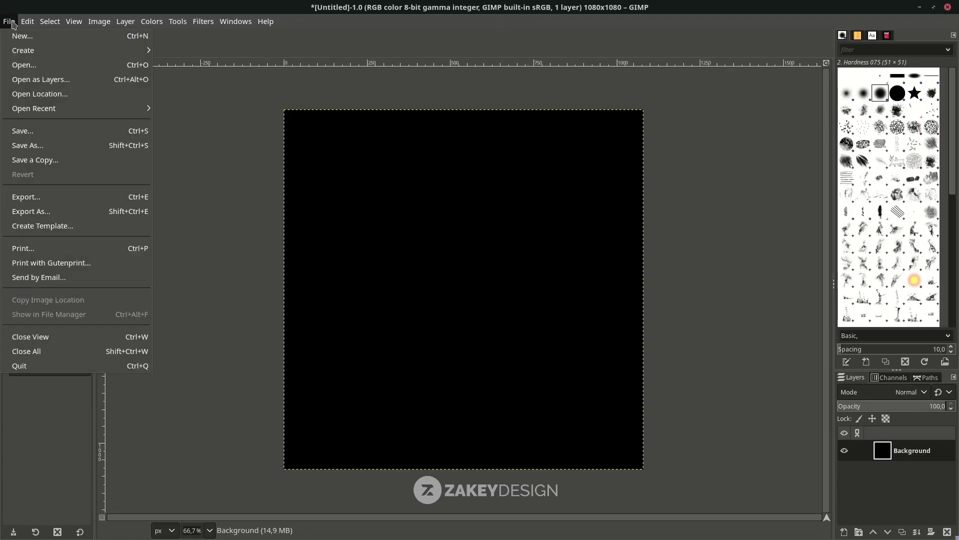
click(38, 79)
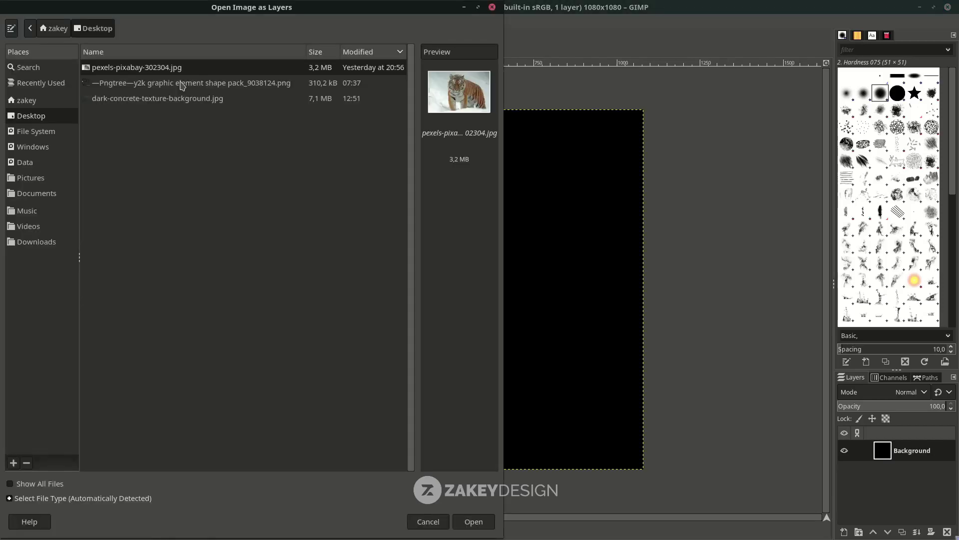
double_click(183, 70)
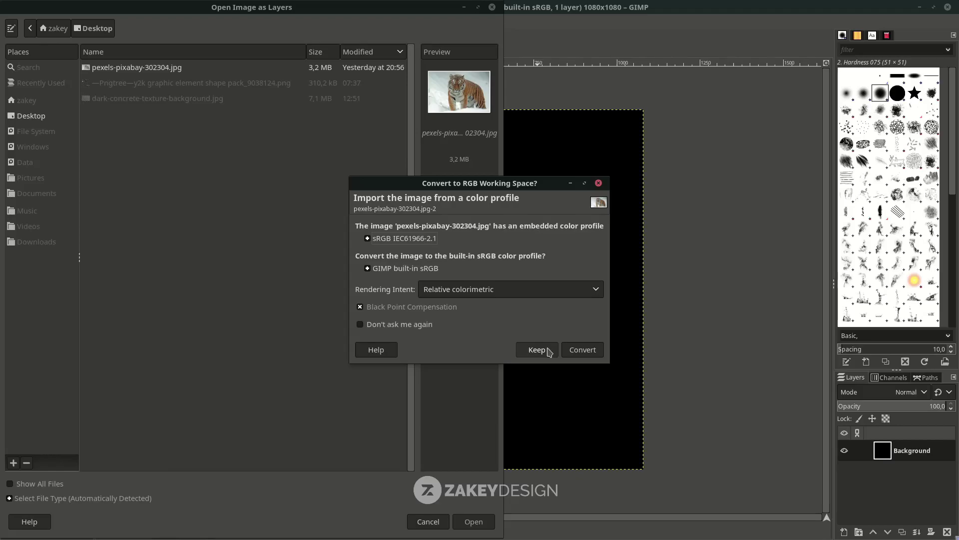
click(537, 350)
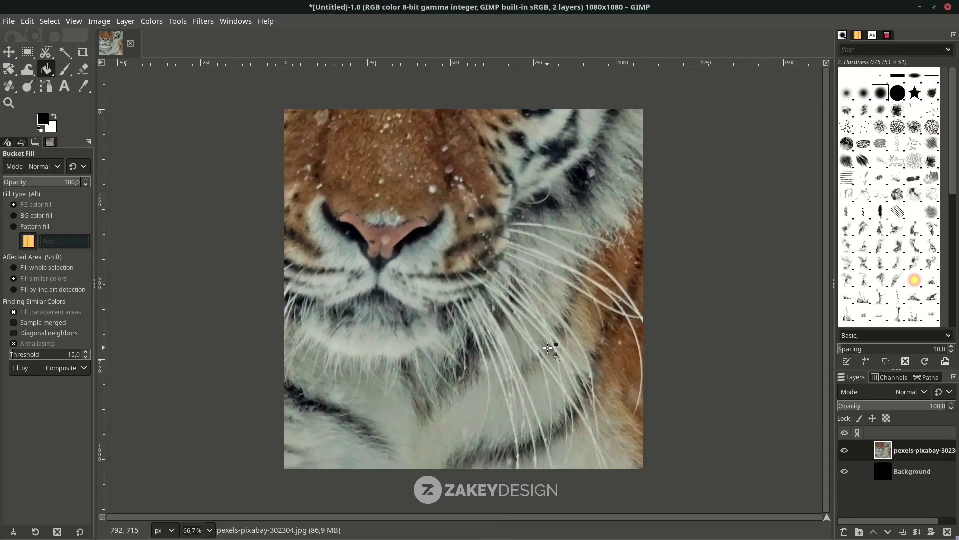
Scale the tiger photo layer to about 1226 × 817 px, spanning the canvas width
key(shift)
key(shift+s)
click(549, 348)
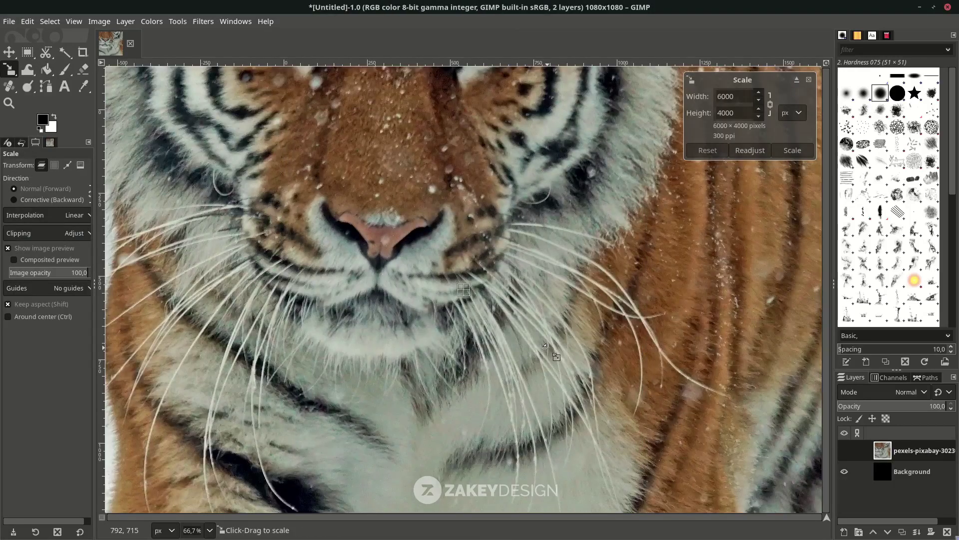
mouse_move(557, 324)
mouse_down()
mouse_move(286, 151)
mouse_move(456, 294)
mouse_up()
key(minus)
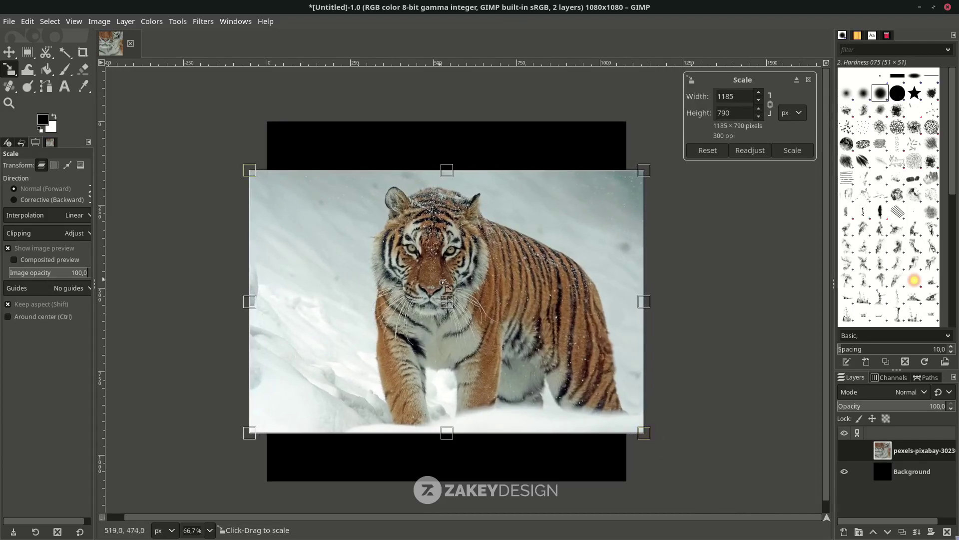
mouse_move(453, 293)
mouse_down()
mouse_move(661, 412)
mouse_move(666, 433)
mouse_up()
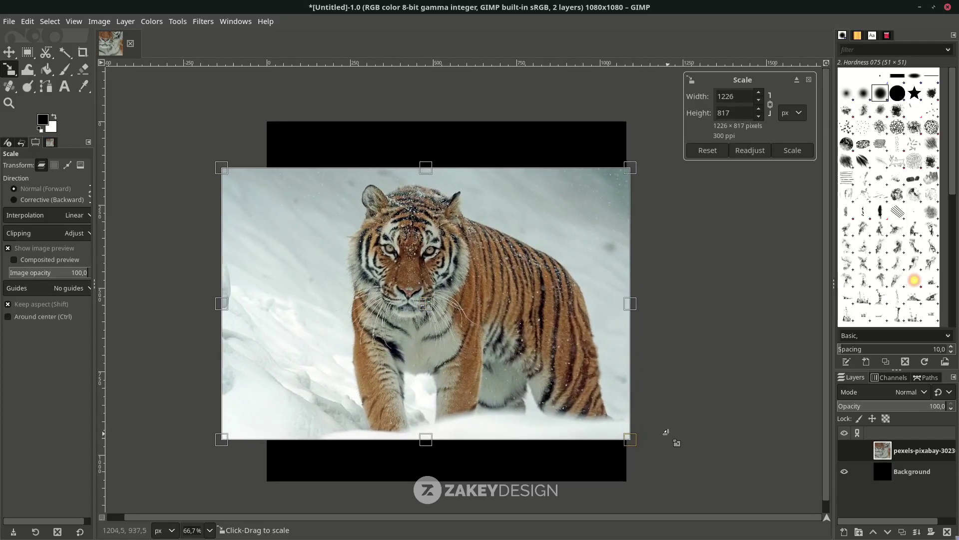
key(Return)
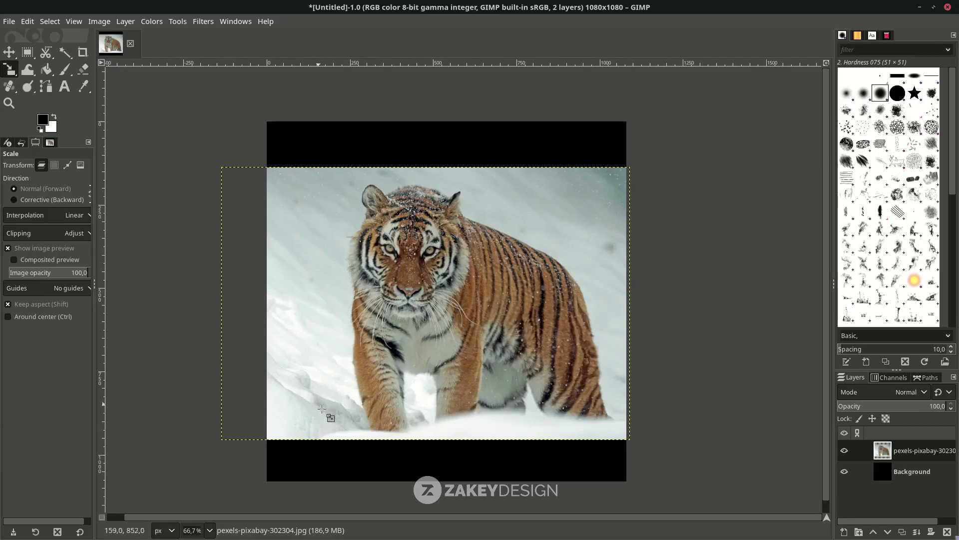
key(m)
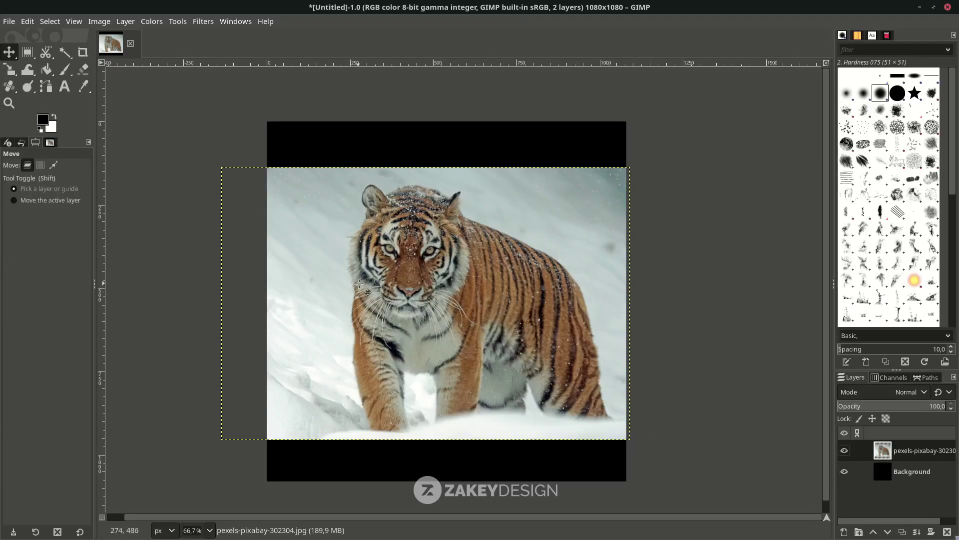
Float a tall rectangle around the tiger into its own new layer
click(29, 55)
mouse_move(322, 159)
mouse_down()
mouse_move(471, 384)
mouse_move(571, 448)
mouse_up()
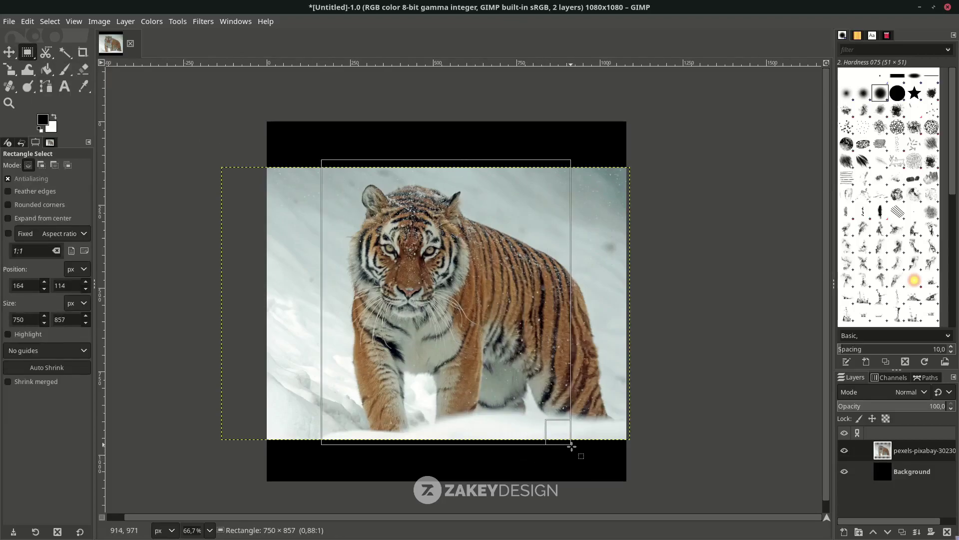
drag(571, 447, 574, 450)
drag(323, 441, 331, 441)
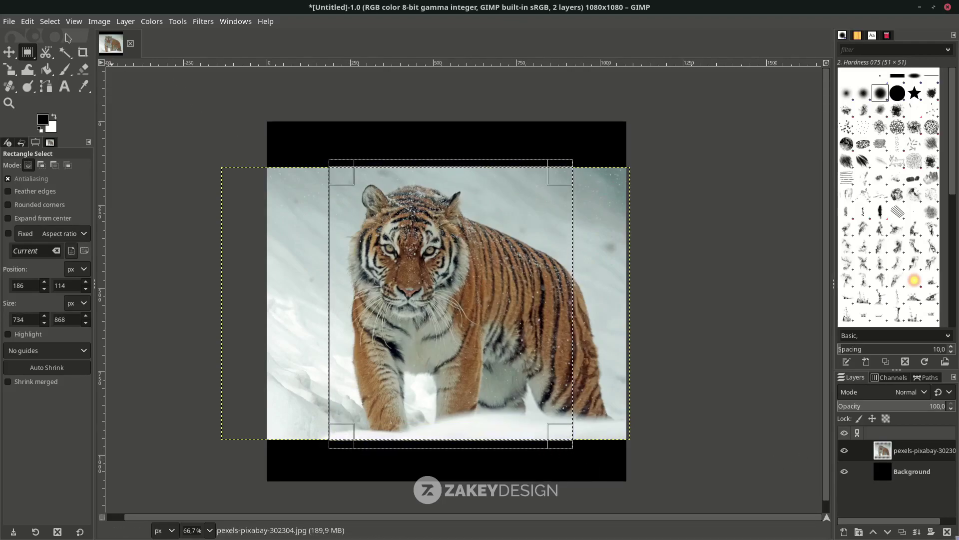
click(50, 21)
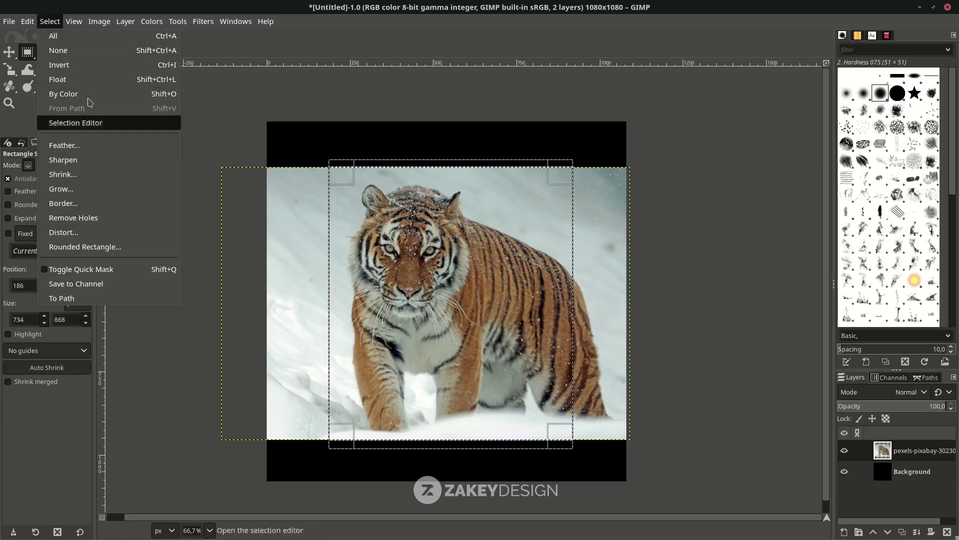
click(84, 79)
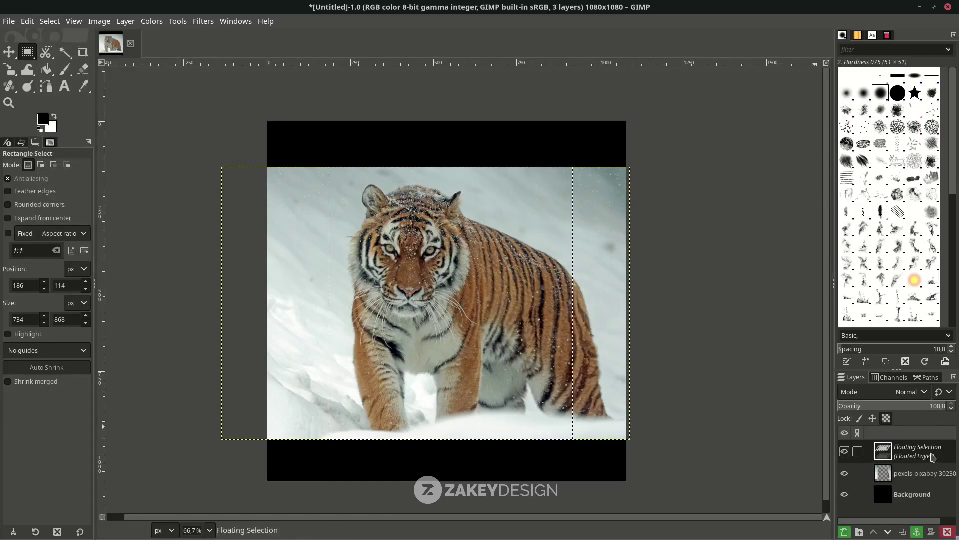
click(844, 532)
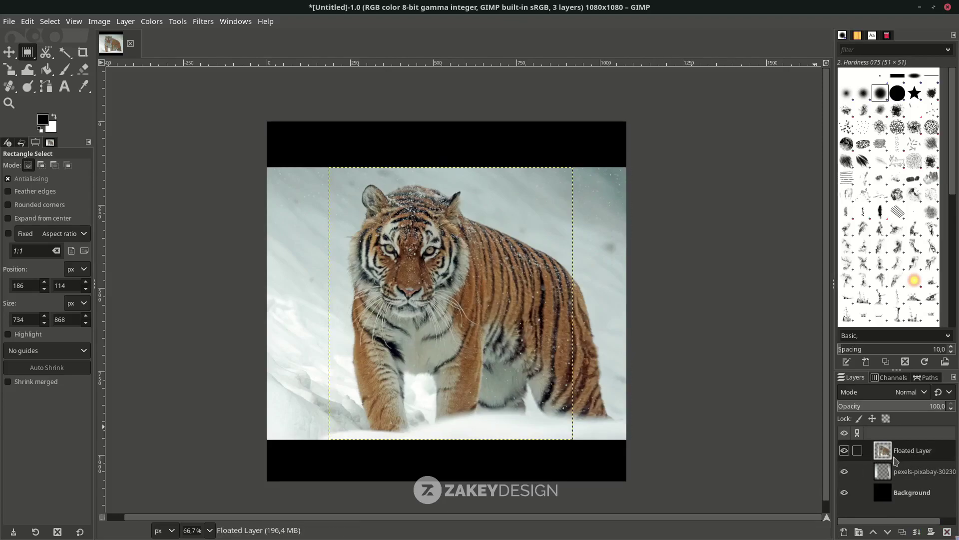
Hide and delete the original wide pexels photo layer
click(845, 451)
click(846, 471)
click(845, 472)
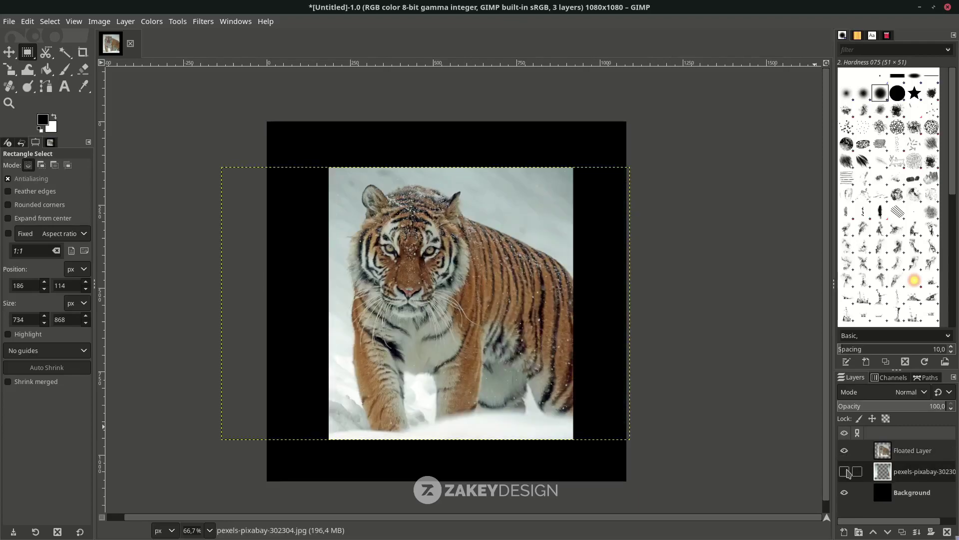
click(845, 472)
click(846, 472)
click(947, 531)
key(m)
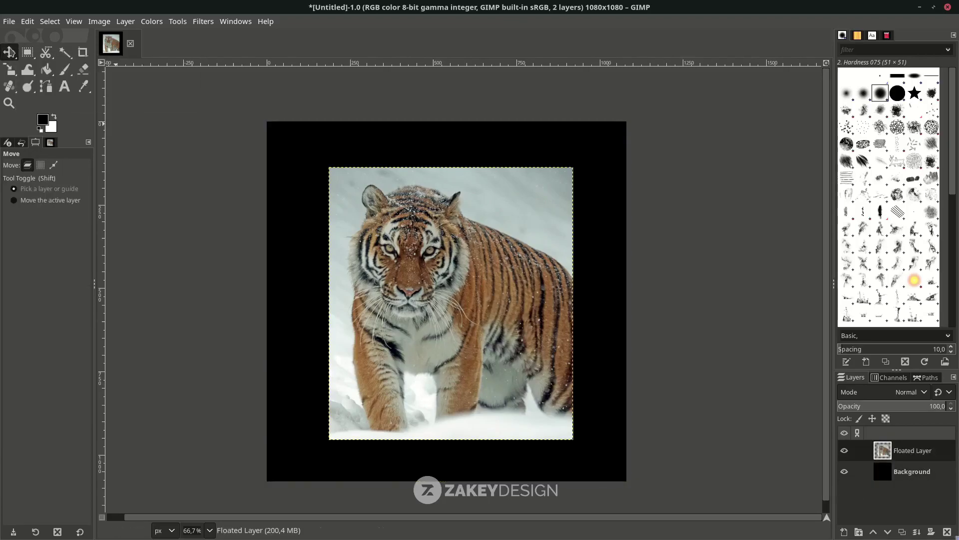
Nudge the cropped tiger layer slightly up and left to centre it
drag(454, 303, 450, 297)
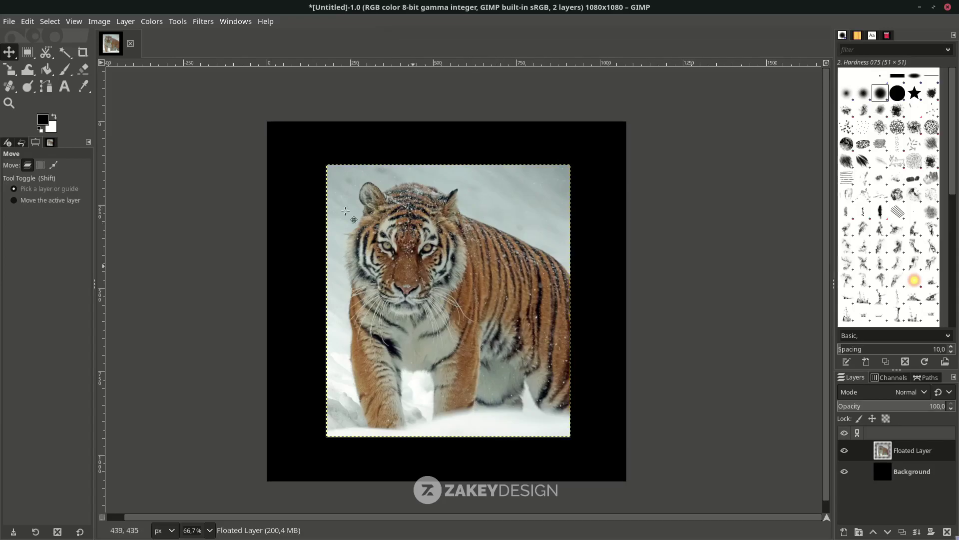
Apply Threshold to the tiger layer with the low value at 107
click(152, 21)
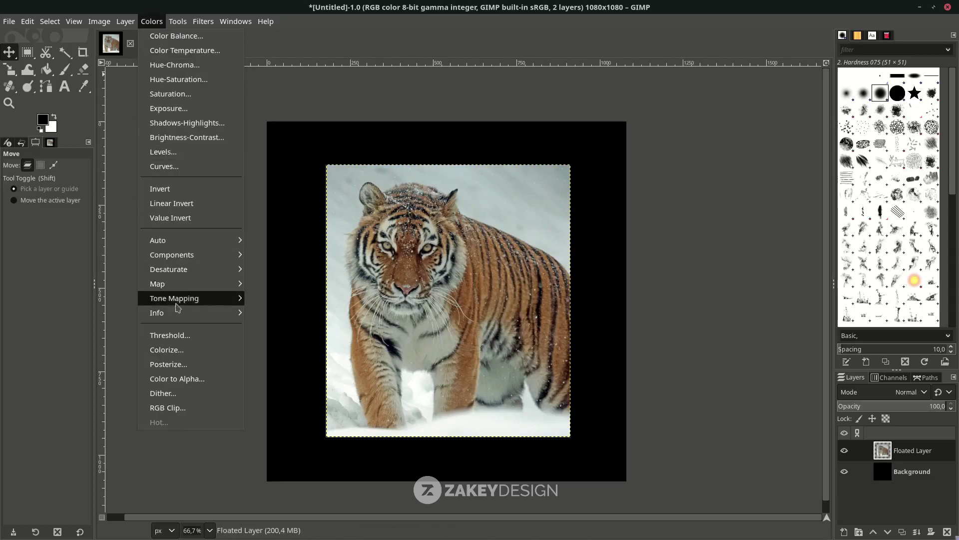
click(179, 336)
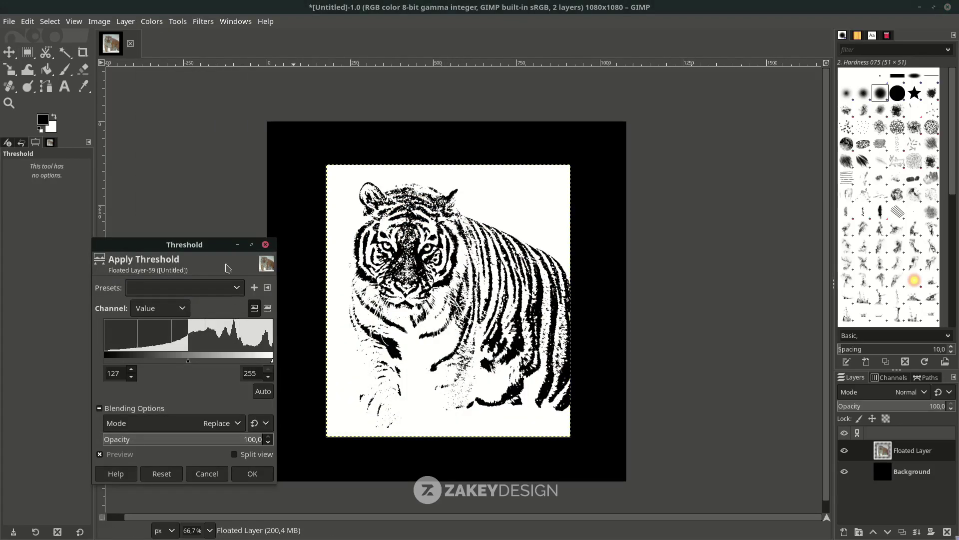
drag(222, 245, 669, 194)
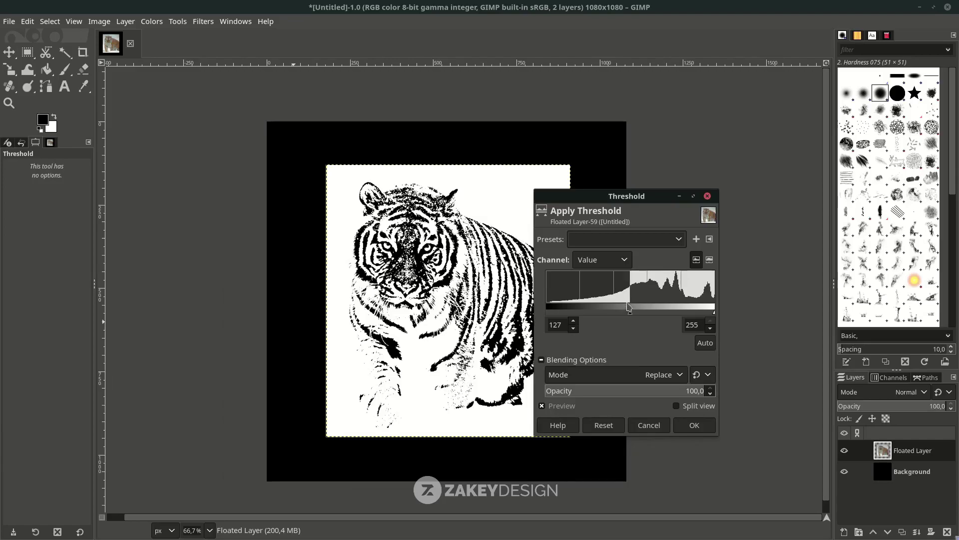
mouse_move(631, 310)
mouse_down()
mouse_move(720, 290)
mouse_move(694, 293)
mouse_up()
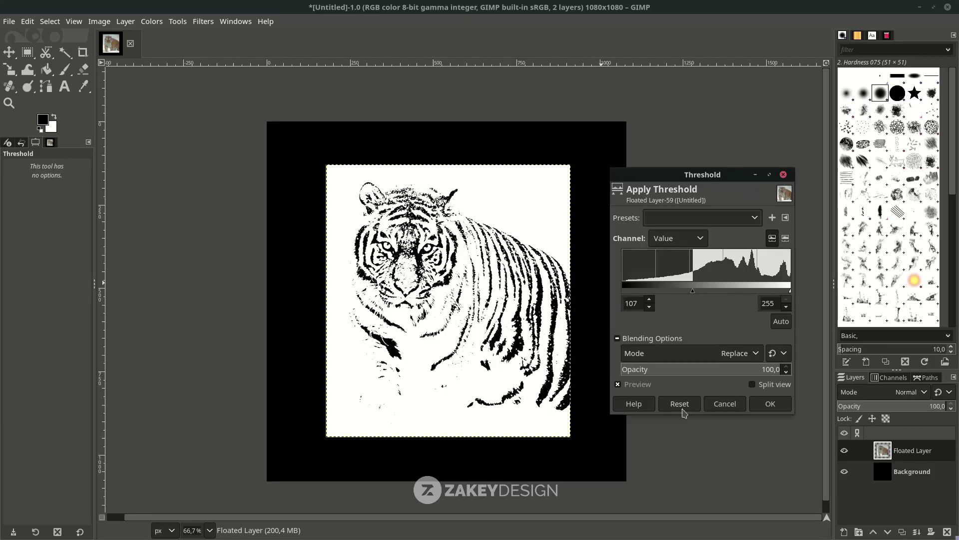
click(771, 405)
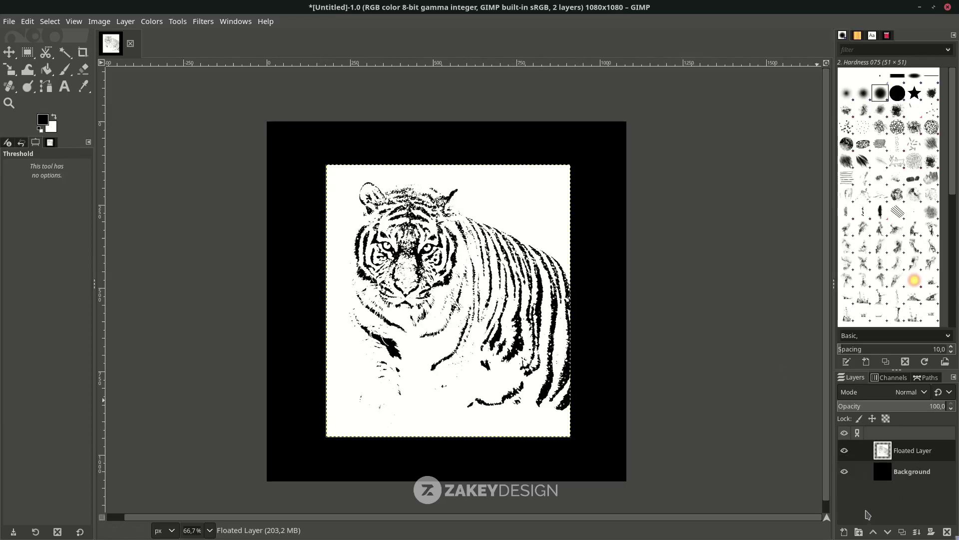
Add a new layer named 'red' and load the tiger layer's alpha as a selection
click(844, 532)
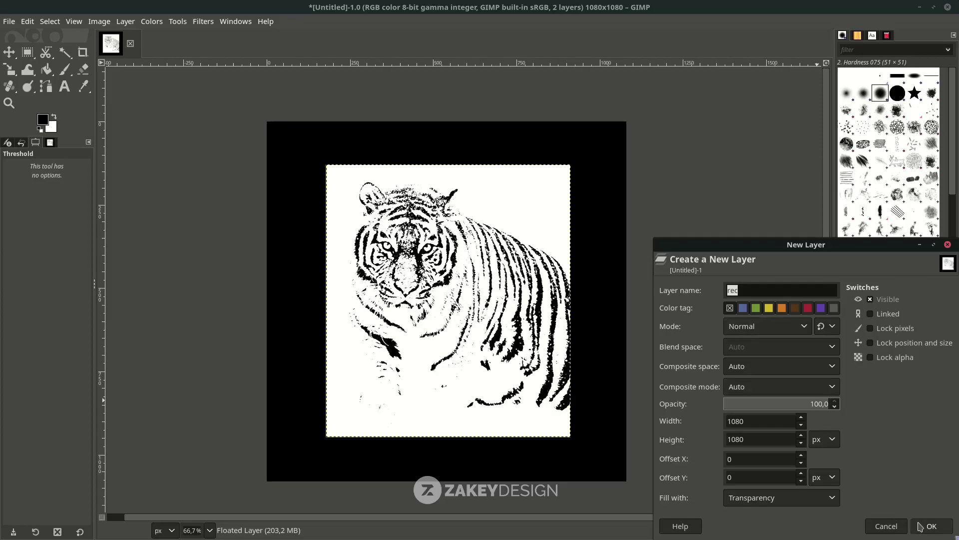
click(929, 525)
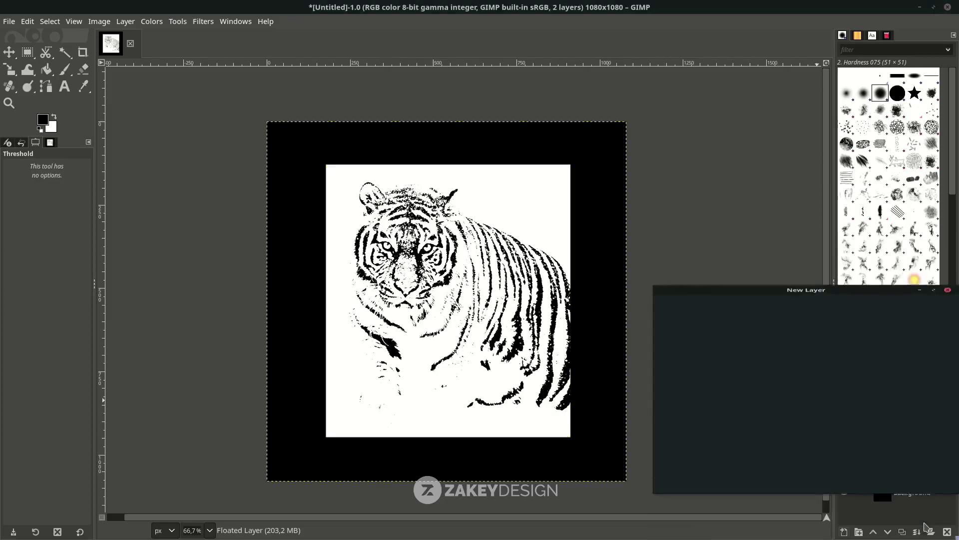
click(904, 475)
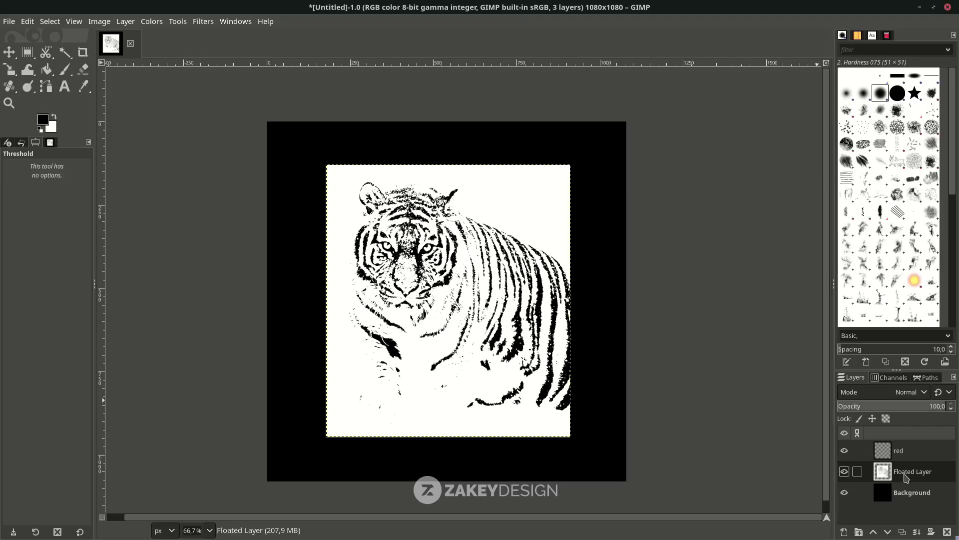
right_click(905, 478)
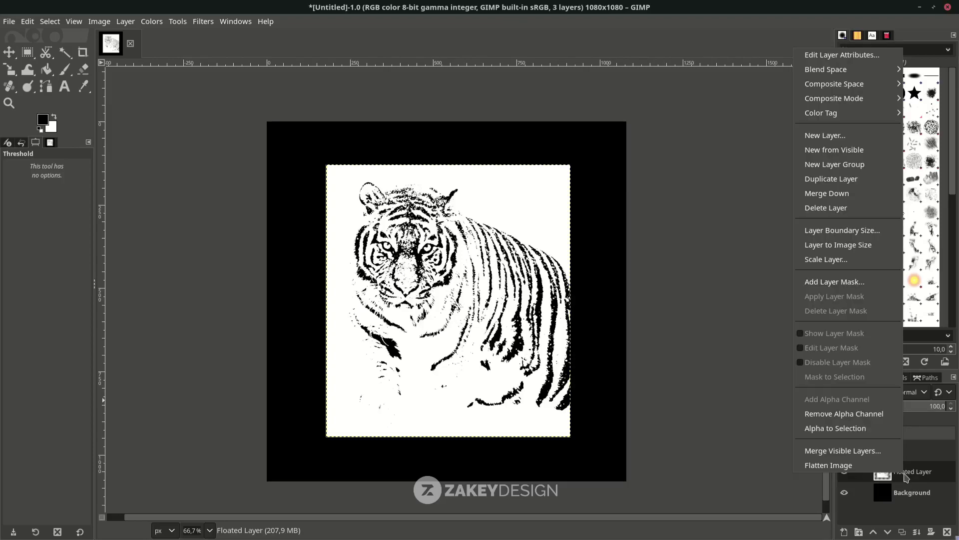
click(881, 436)
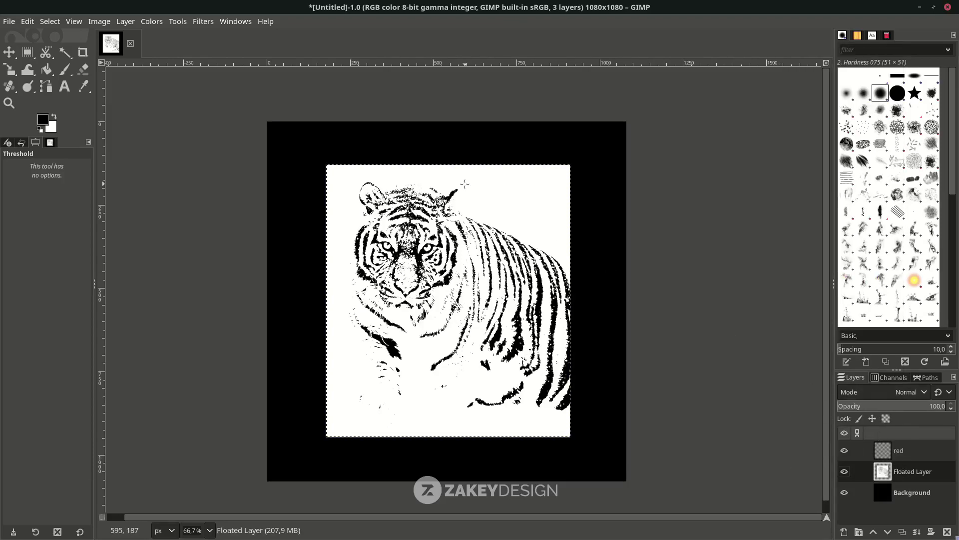
click(922, 457)
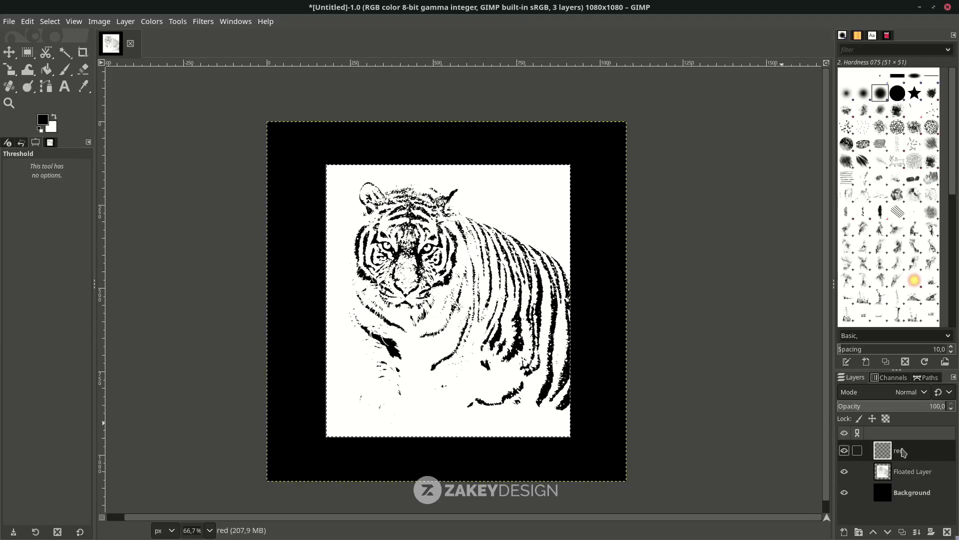
Set the foreground colour to red from the recent colours
click(44, 124)
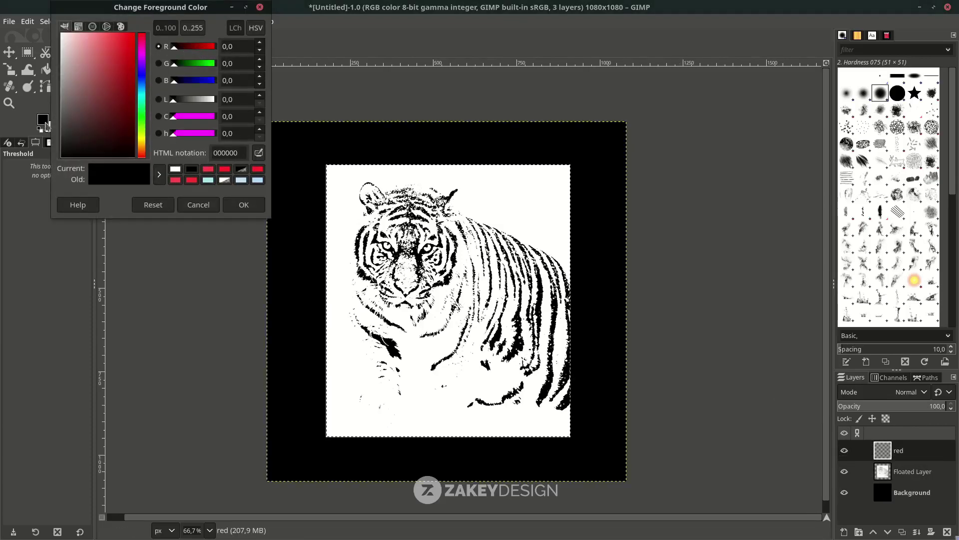
click(210, 170)
drag(238, 154, 222, 152)
key(Return)
click(244, 205)
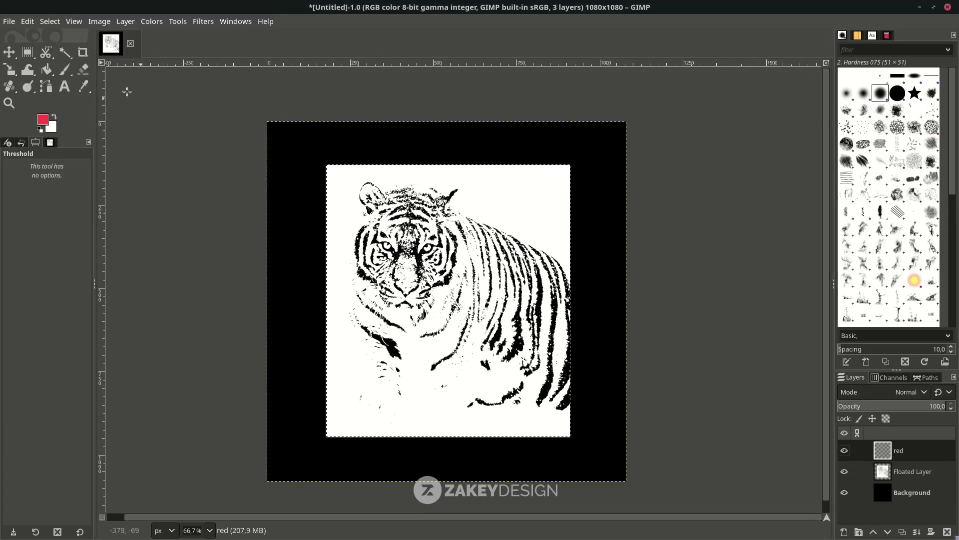
Fill the selection on the red layer with red and set its mode to Darken only
click(28, 21)
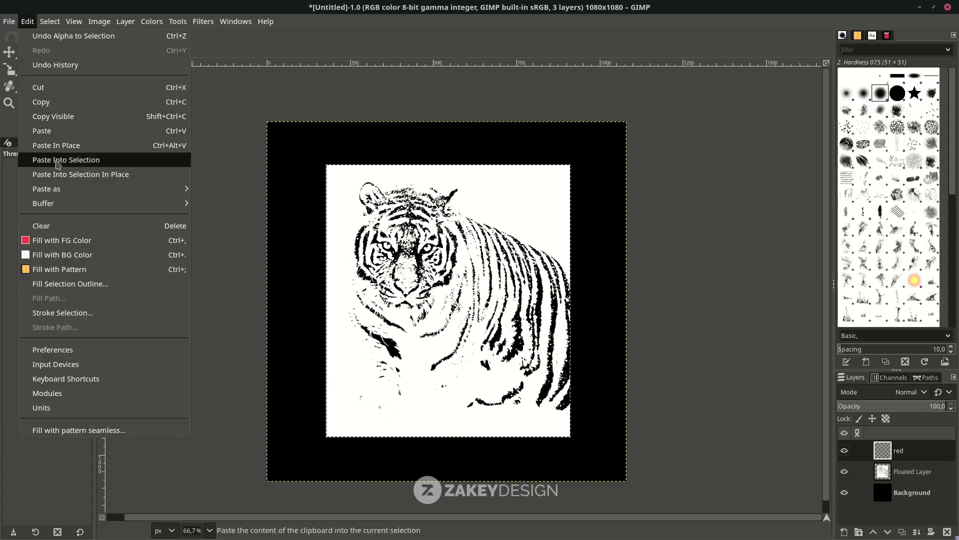
click(67, 240)
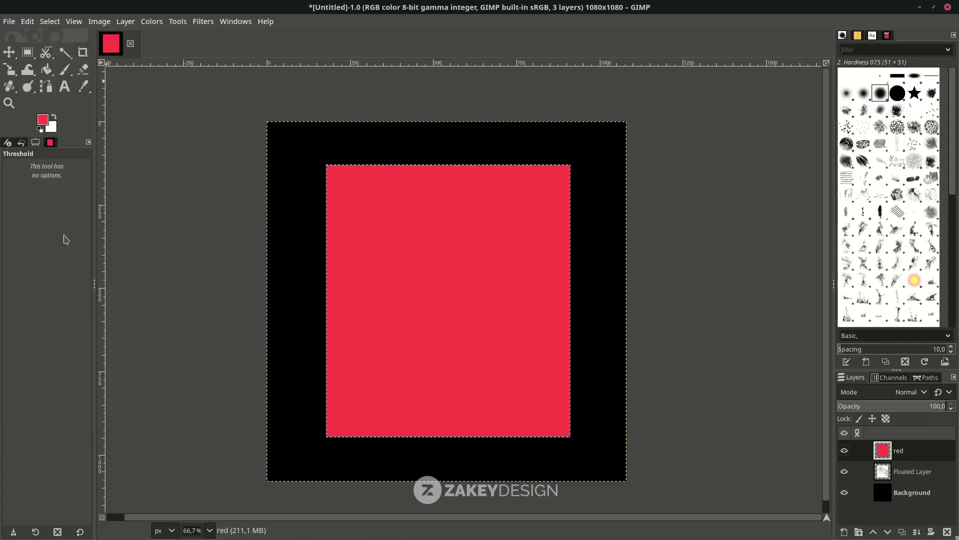
click(907, 391)
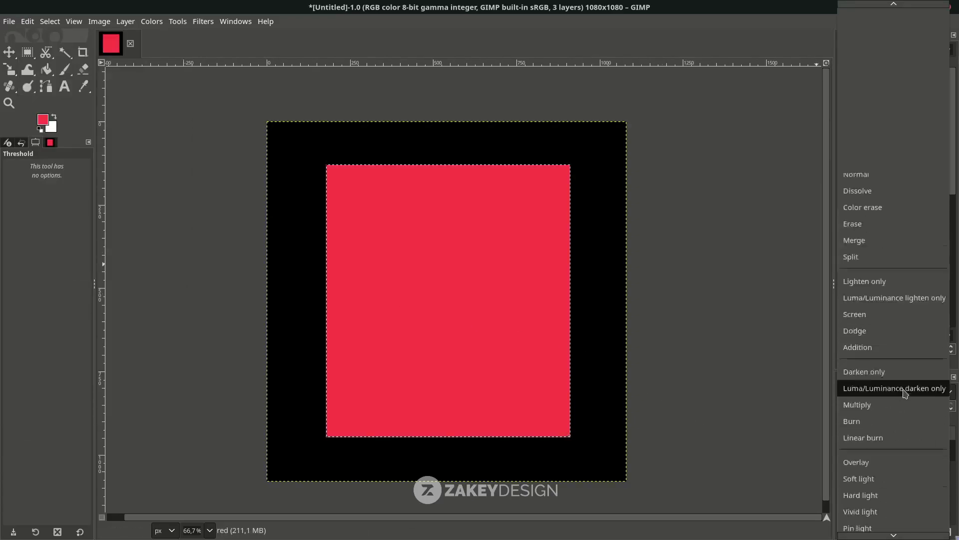
click(880, 312)
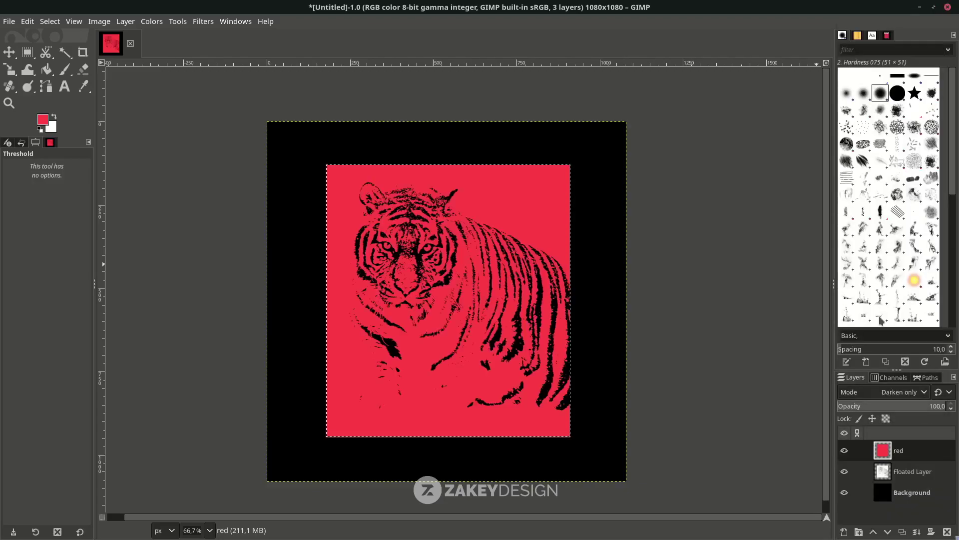
click(909, 472)
click(907, 459)
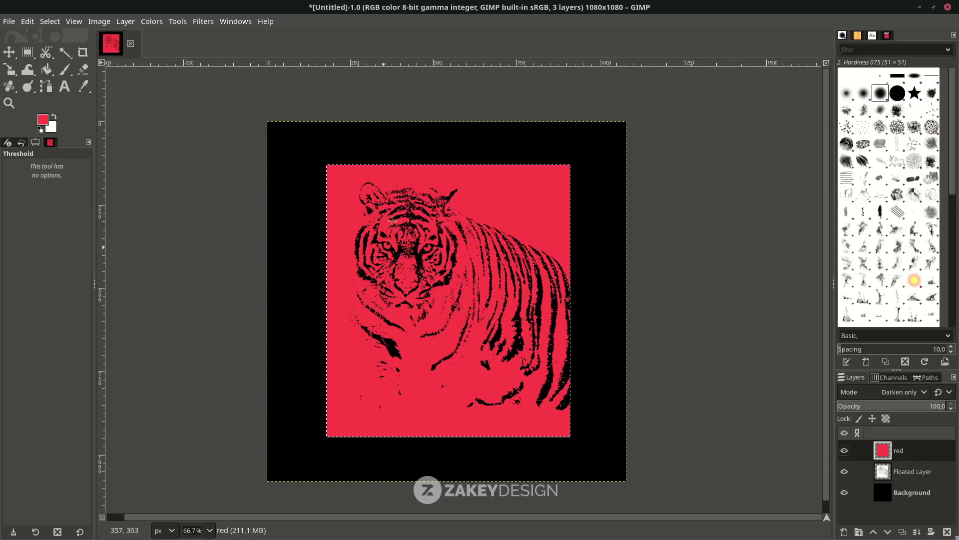
click(50, 21)
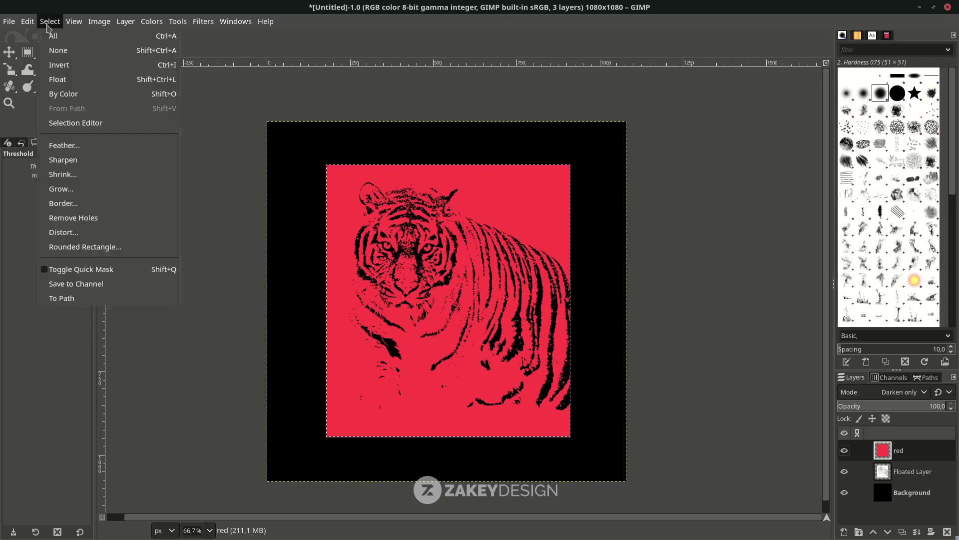
Clear the selection and add a new 'eye paint' layer for brushing
click(58, 51)
scroll(429, 225, up, 4)
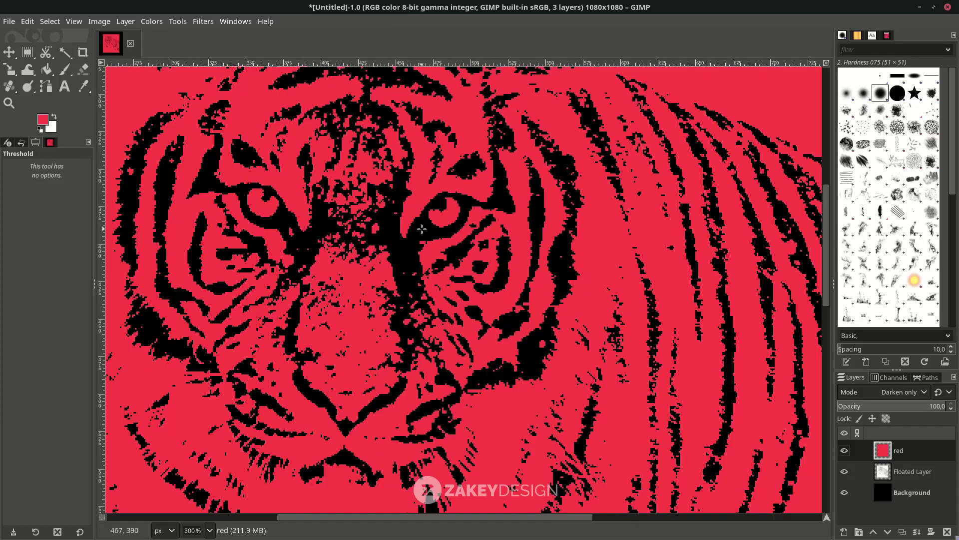
scroll(421, 228, up, 1)
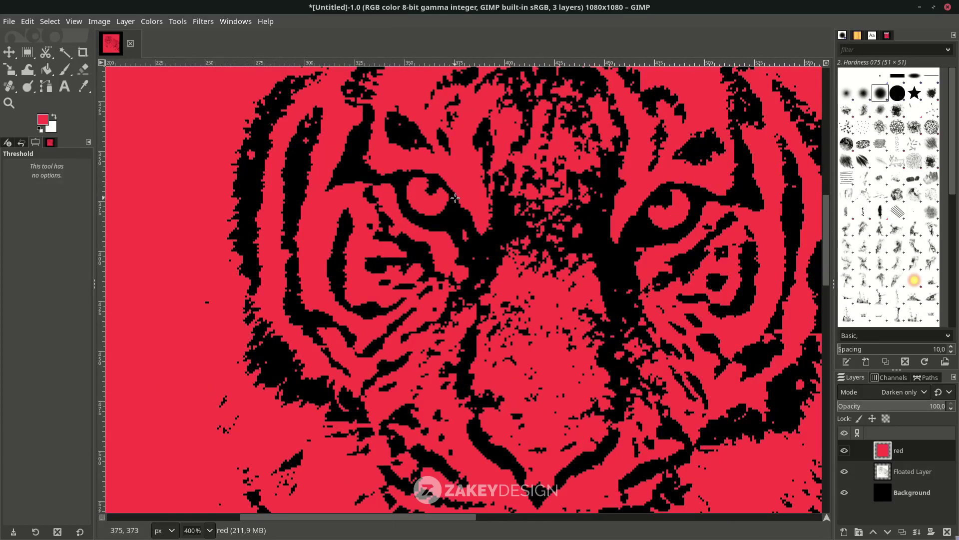
scroll(455, 197, right, 3)
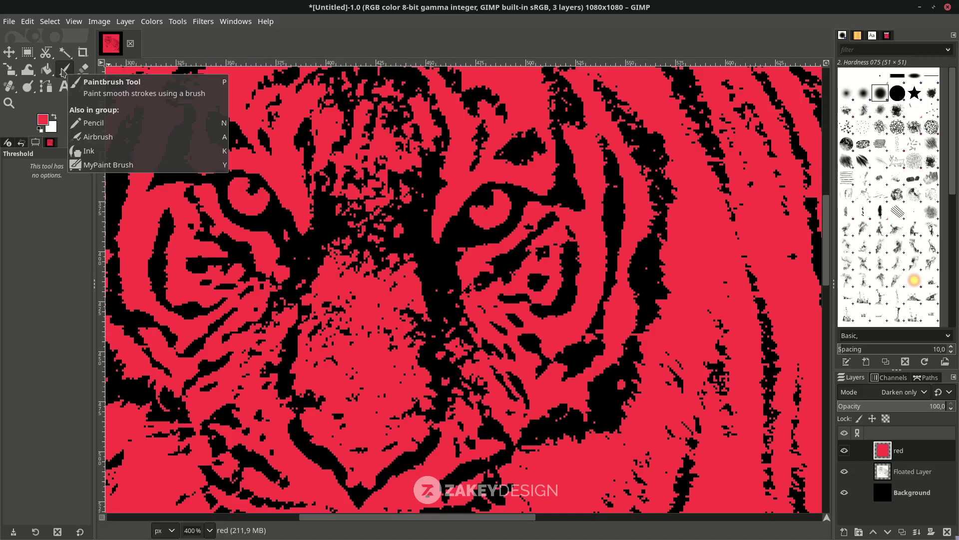
click(63, 72)
scroll(525, 300, up, 1)
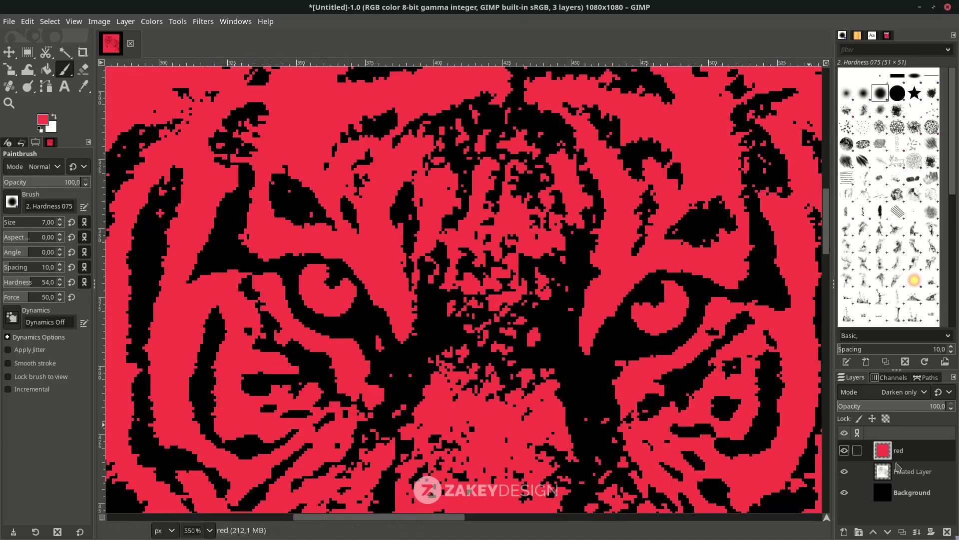
click(845, 531)
text(eye paint)
key(Return)
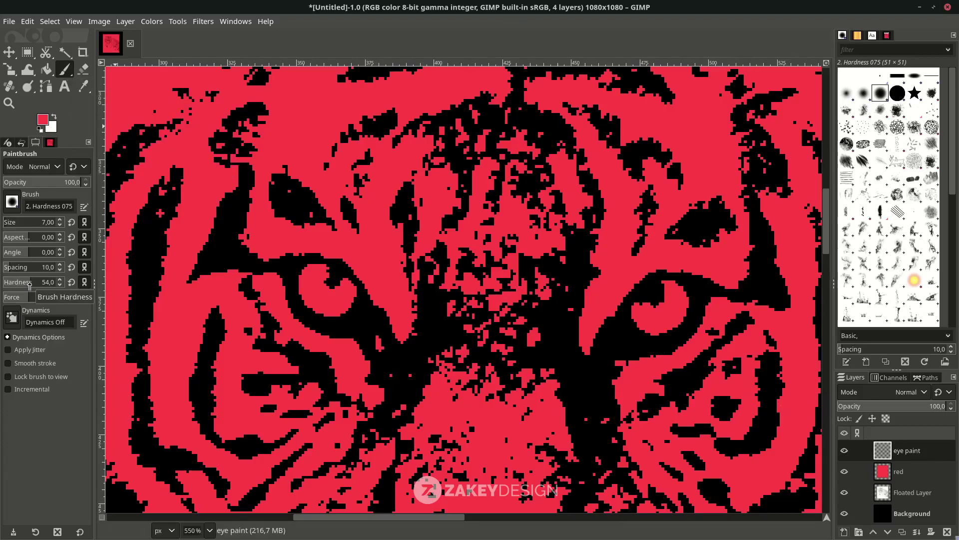
Paint red over the black notch in the tiger's eye with 100 hardness
drag(29, 284, 91, 282)
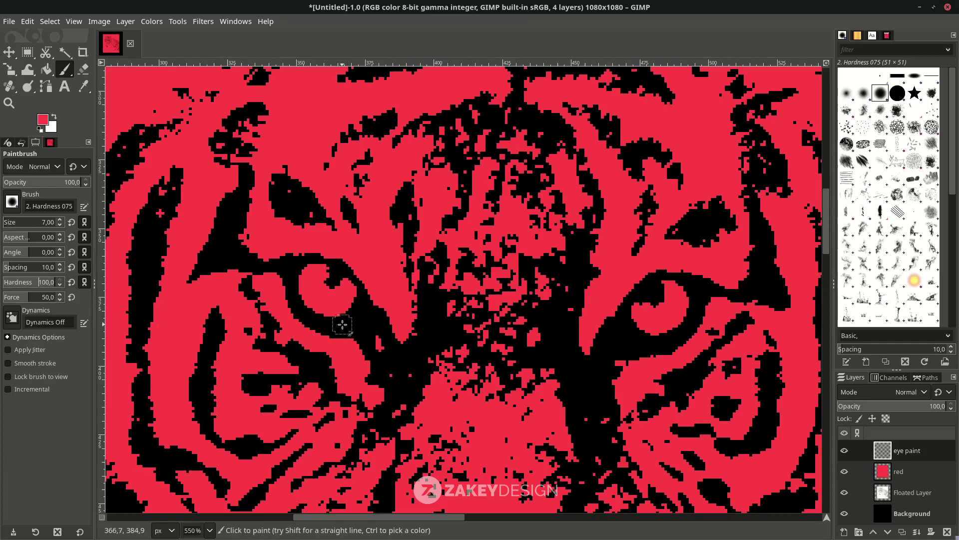
ctrl+scroll(336, 315, up, 2)
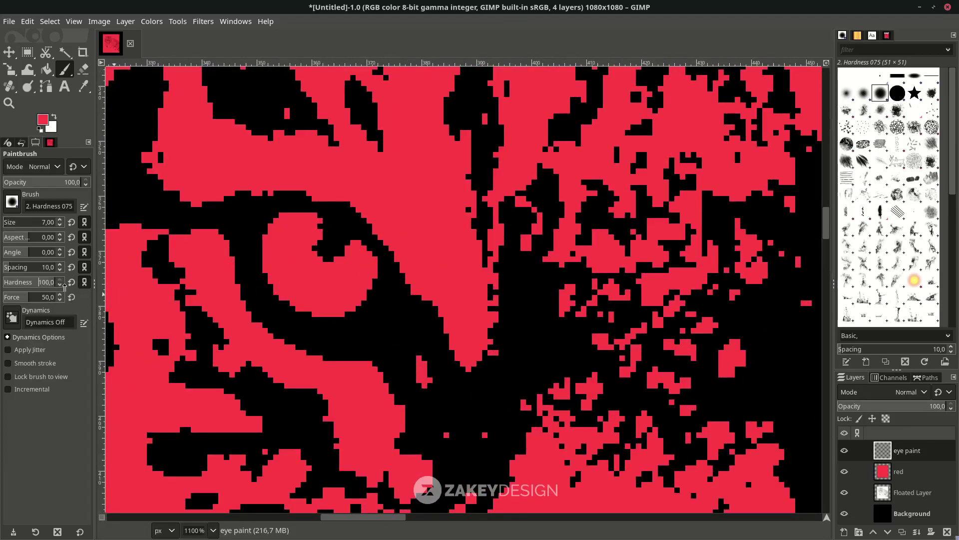
ctrl+scroll(293, 275, up, 2)
mouse_move(332, 247)
mouse_down()
mouse_move(300, 225)
mouse_move(343, 262)
mouse_move(349, 249)
mouse_up()
ctrl+scroll(350, 248, down, 2)
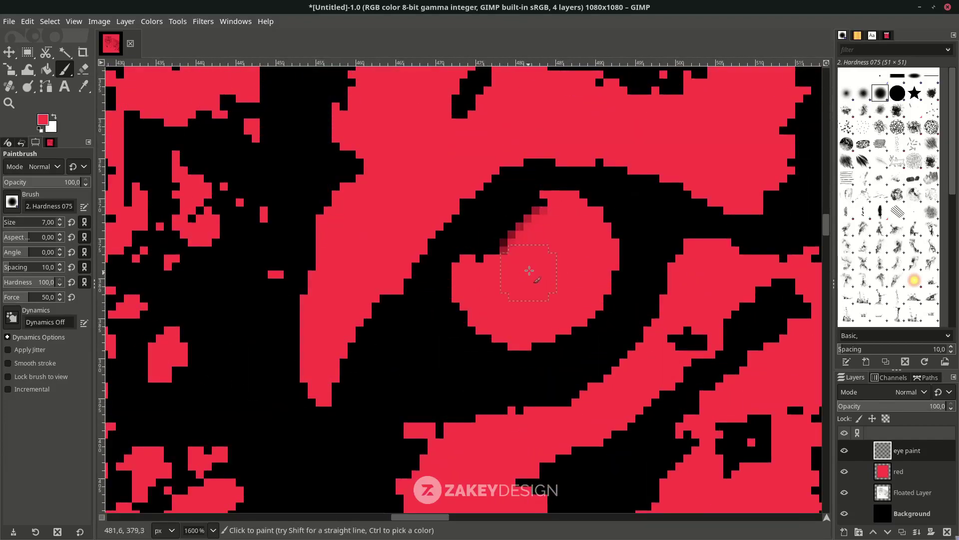
ctrl+scroll(194, 321, down, 3)
ctrl+scroll(193, 320, down, 4)
ctrl+scroll(463, 280, up, 1)
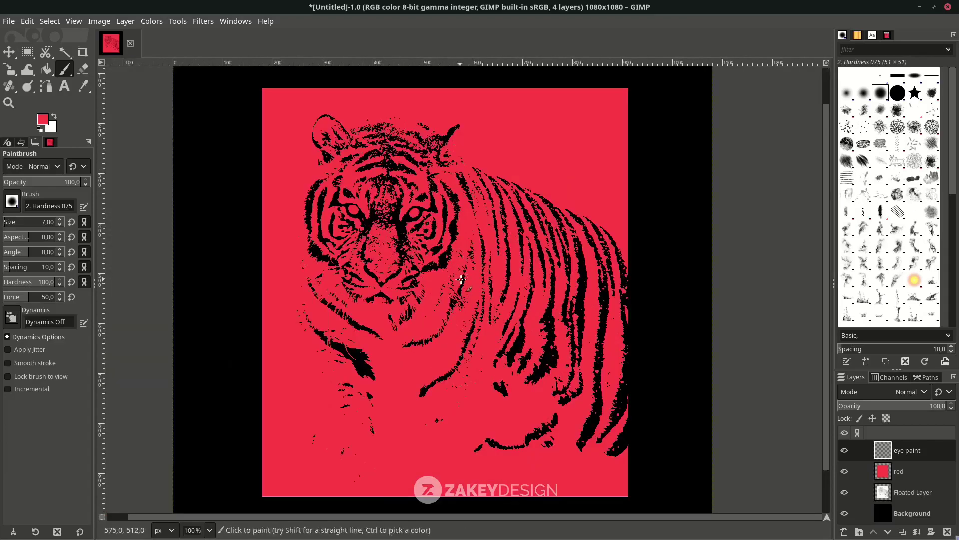
ctrl+scroll(463, 281, down, 1)
ctrl+scroll(463, 280, up, 1)
ctrl+scroll(536, 247, down, 1)
key(t)
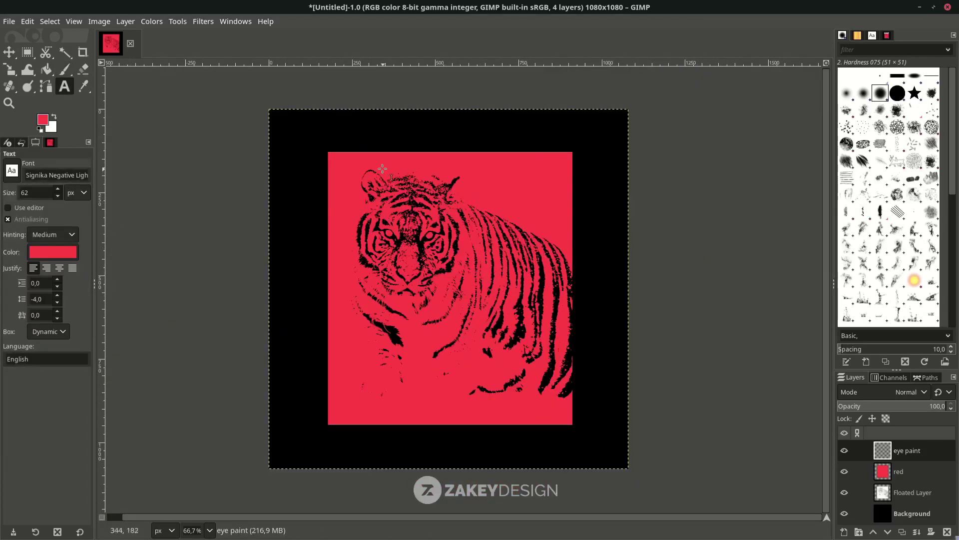
Create white HUNT text in Raleway Heavy at 270 px
click(377, 150)
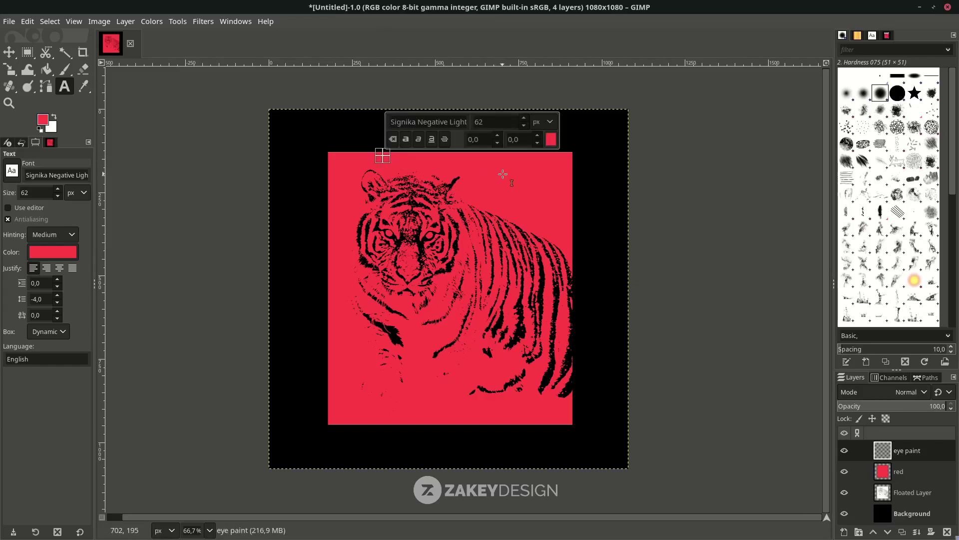
text(HUNT)
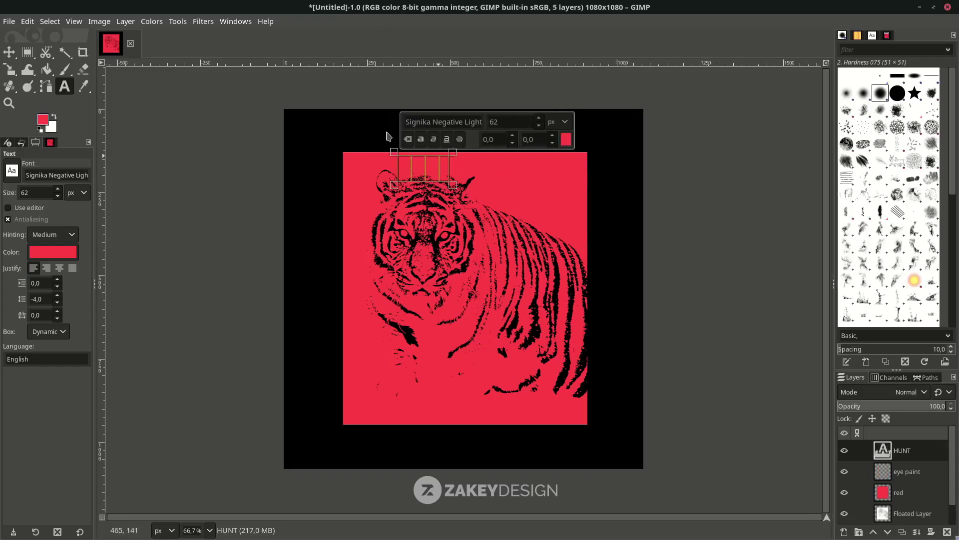
click(566, 139)
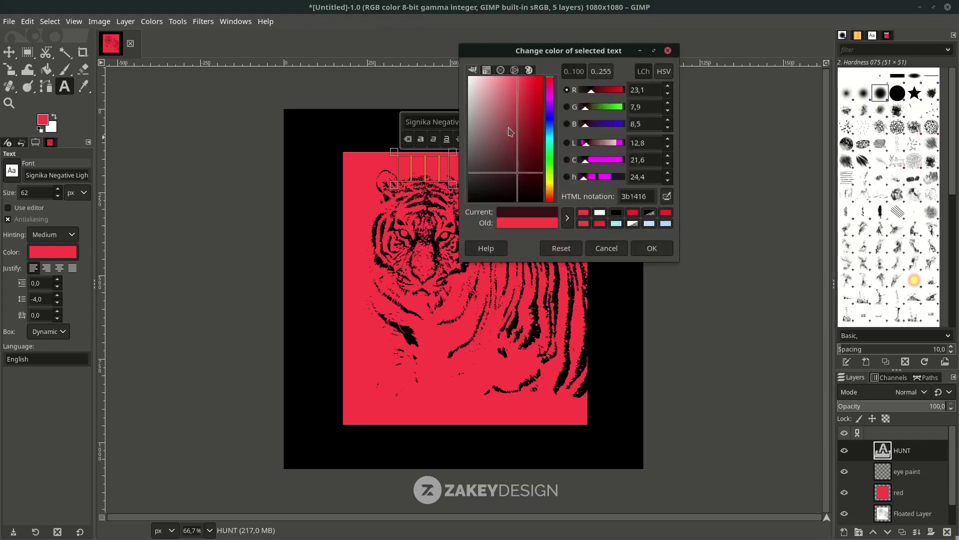
click(646, 216)
click(642, 245)
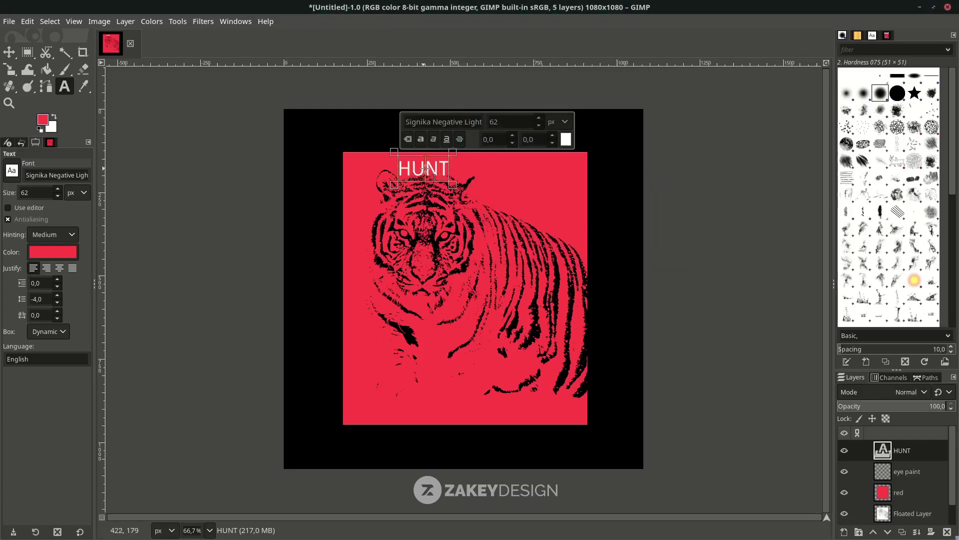
click(456, 122)
text(ra)
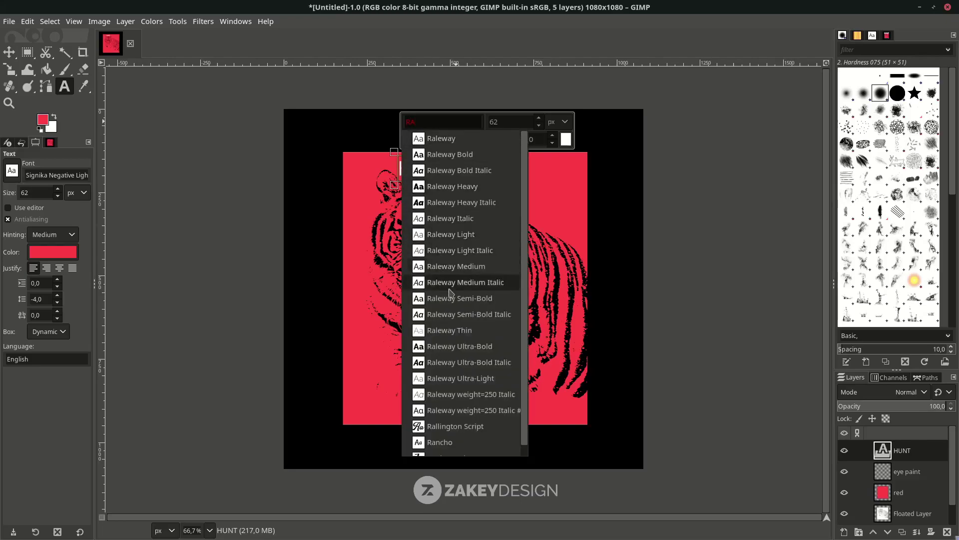
click(458, 187)
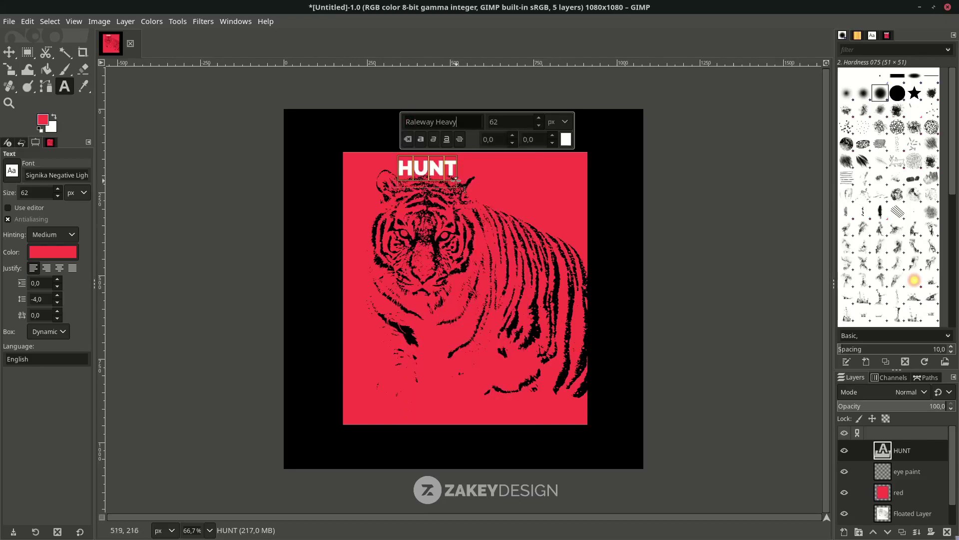
double_click(515, 123)
text(270)
key(Return)
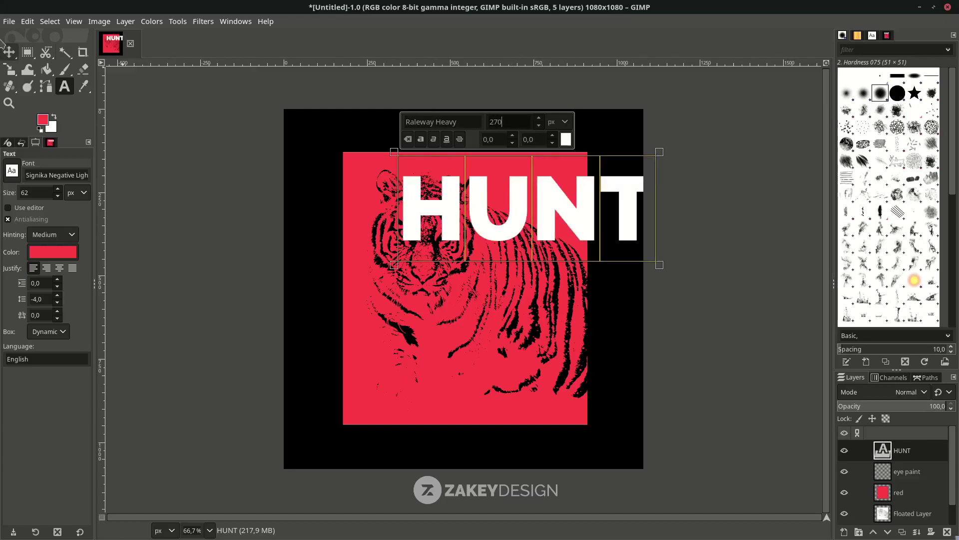
Move the HUNT layer to the top of the canvas, centred horizontally
key(m)
drag(619, 206, 561, 161)
key(t)
key(m)
key(t)
click(561, 161)
scroll(439, 75, up, 2)
key(m)
drag(429, 181, 433, 183)
click(534, 322)
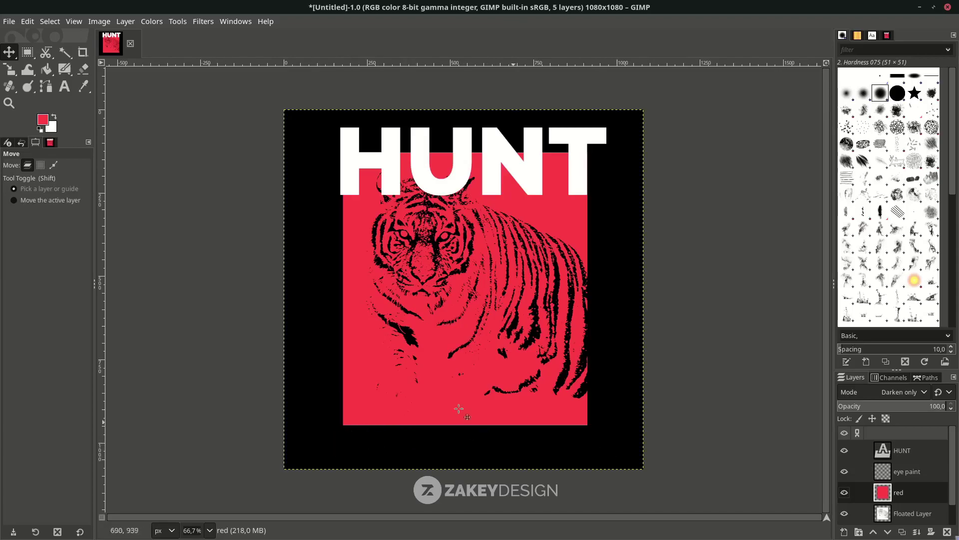
Open the Pngtree y2k graphic element shape pack image
click(10, 21)
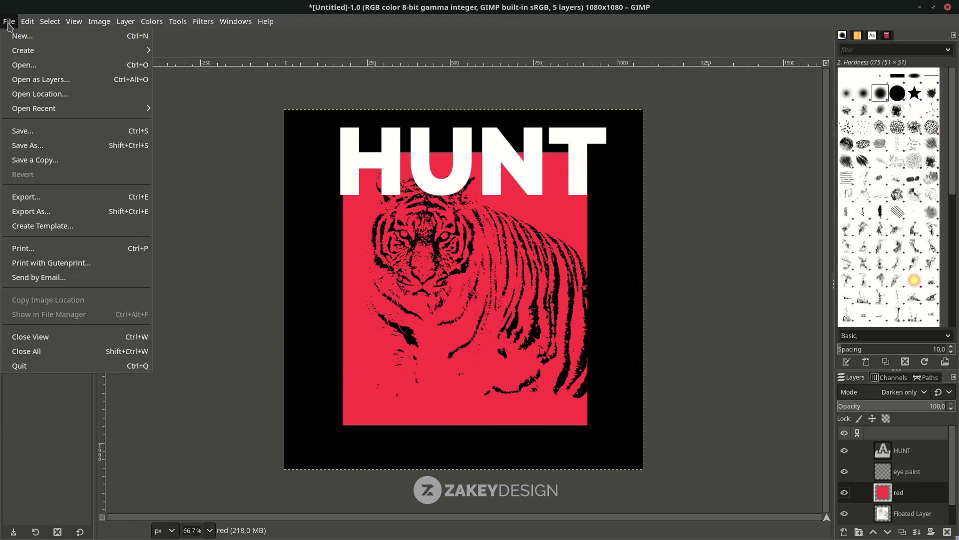
click(25, 65)
click(189, 86)
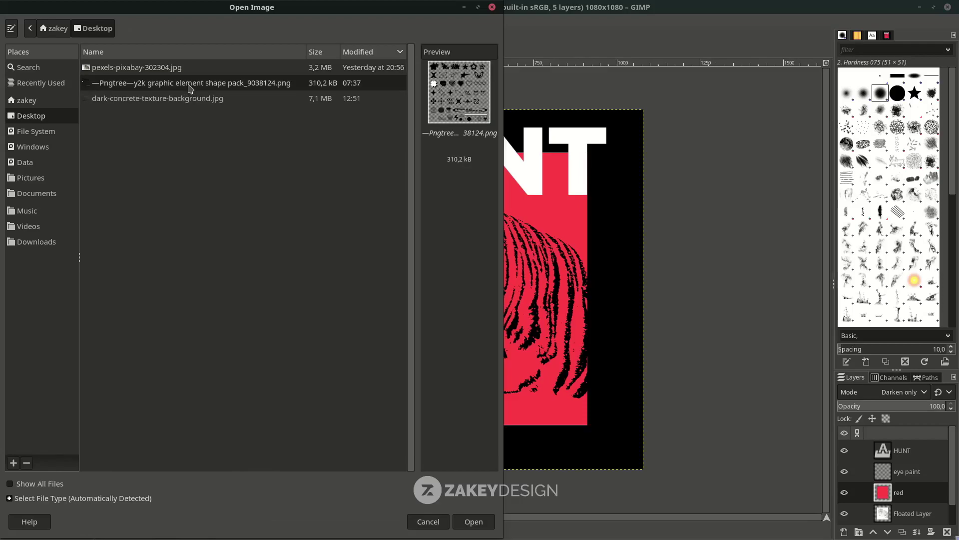
double_click(188, 89)
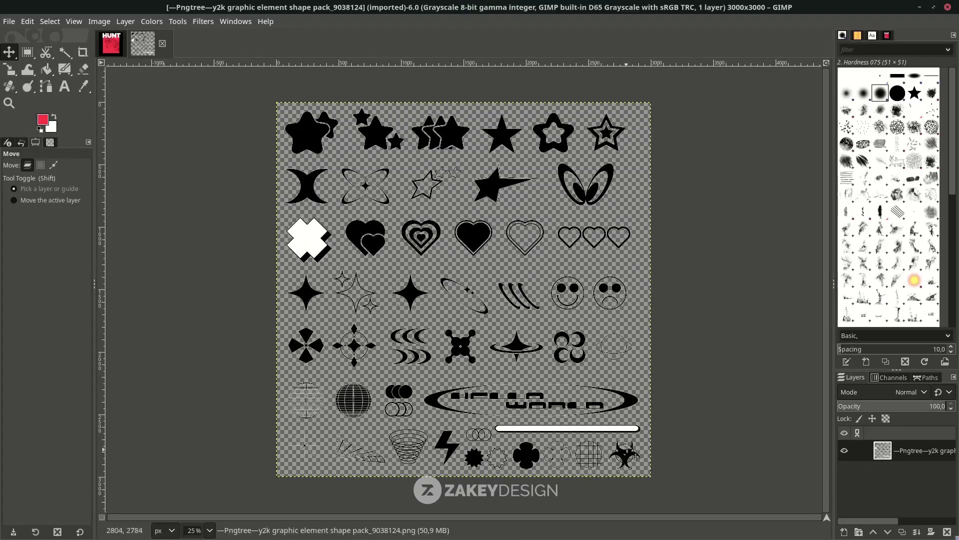
scroll(590, 416, up, 1)
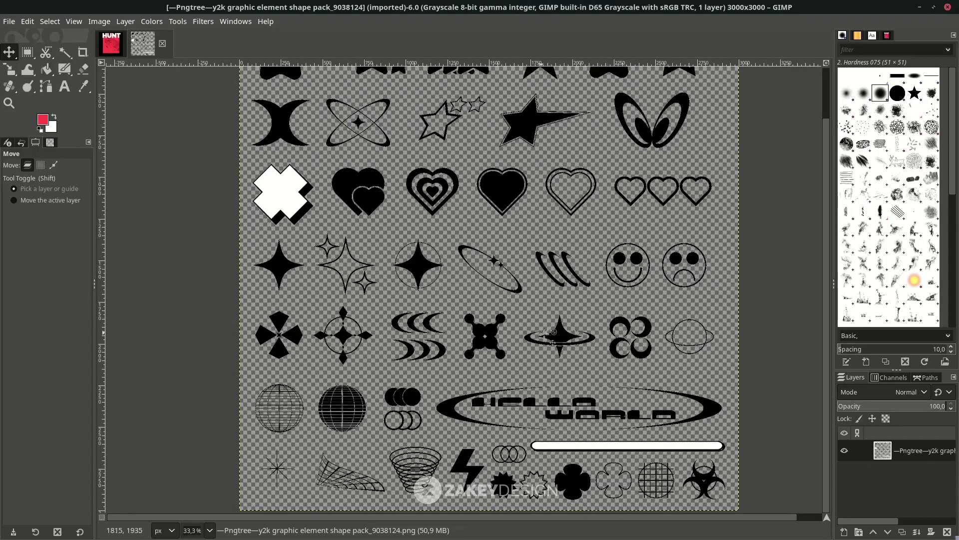
Float the ringed star onto a new layer and drag it into the HUNT poster
click(27, 52)
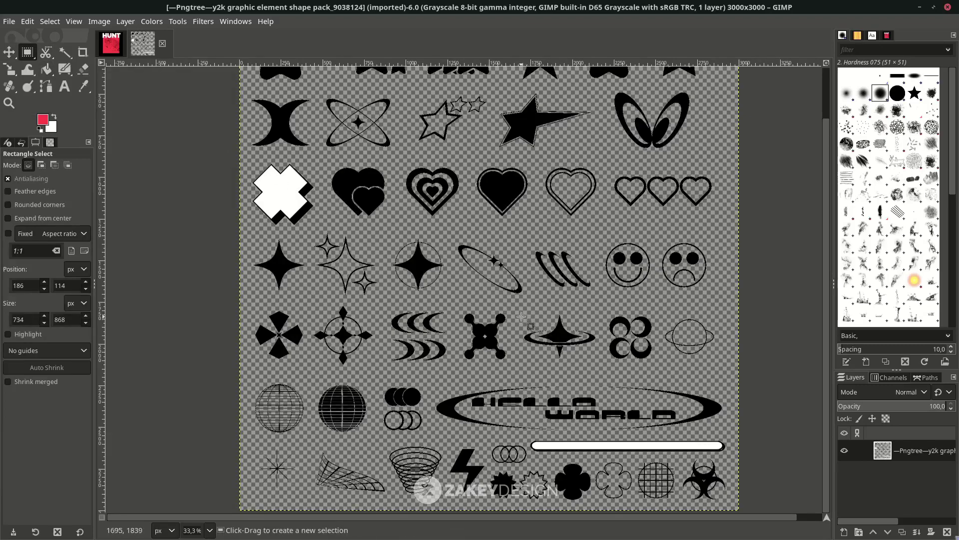
drag(521, 315, 608, 370)
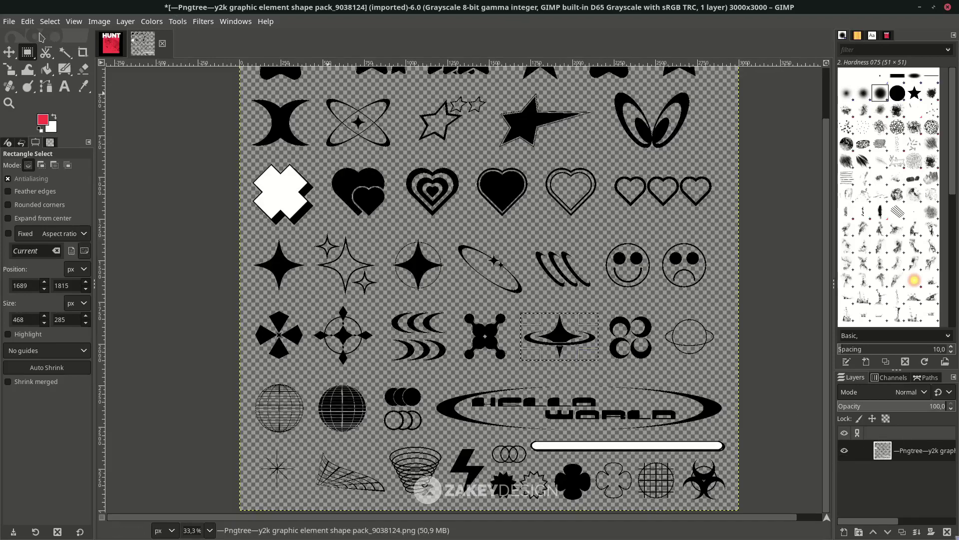
click(50, 22)
click(64, 78)
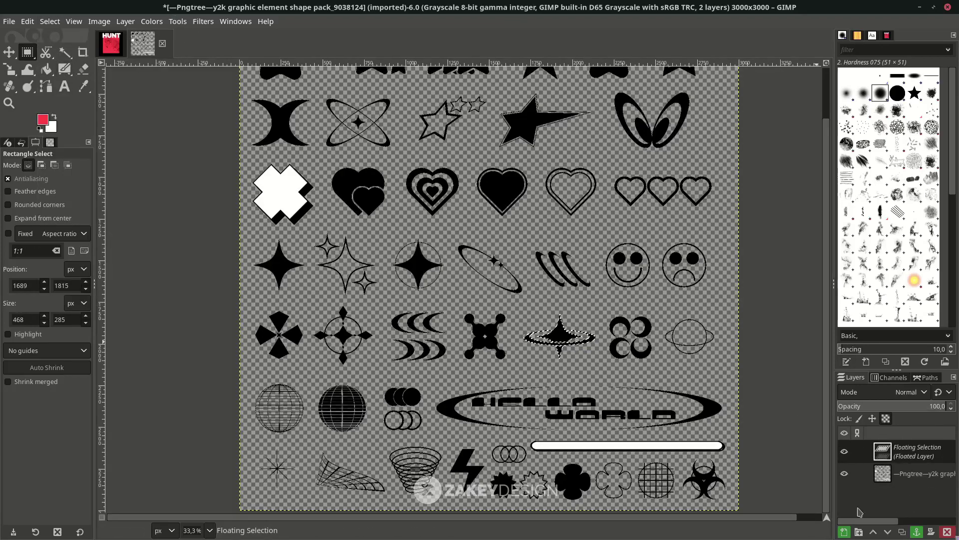
click(844, 533)
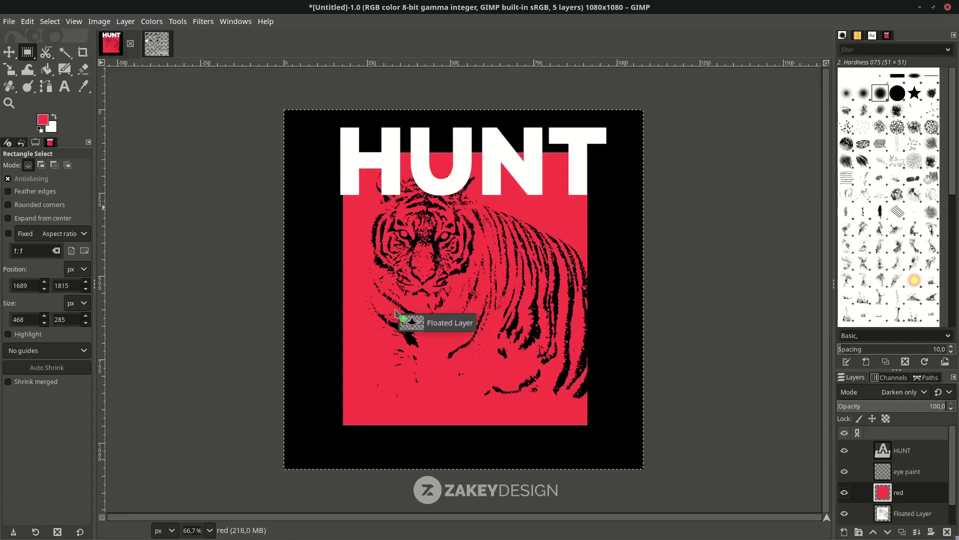
drag(907, 456, 401, 310)
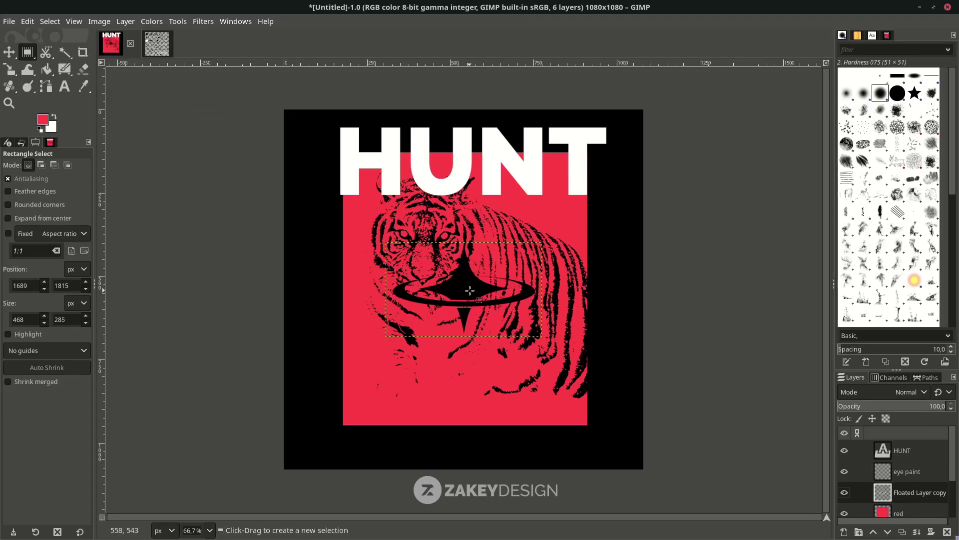
Invert the ringed star to white and shrink it into the lower-left black margin
click(153, 21)
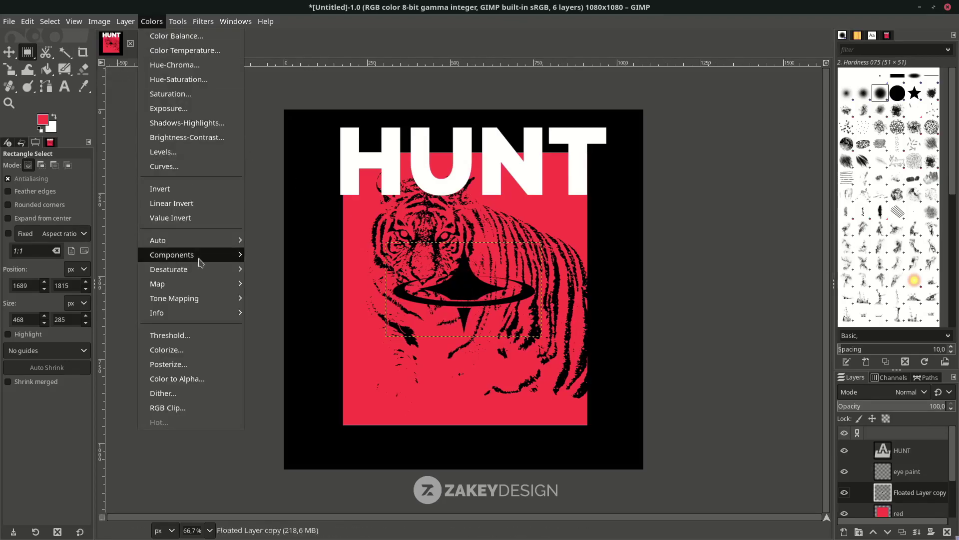
click(201, 188)
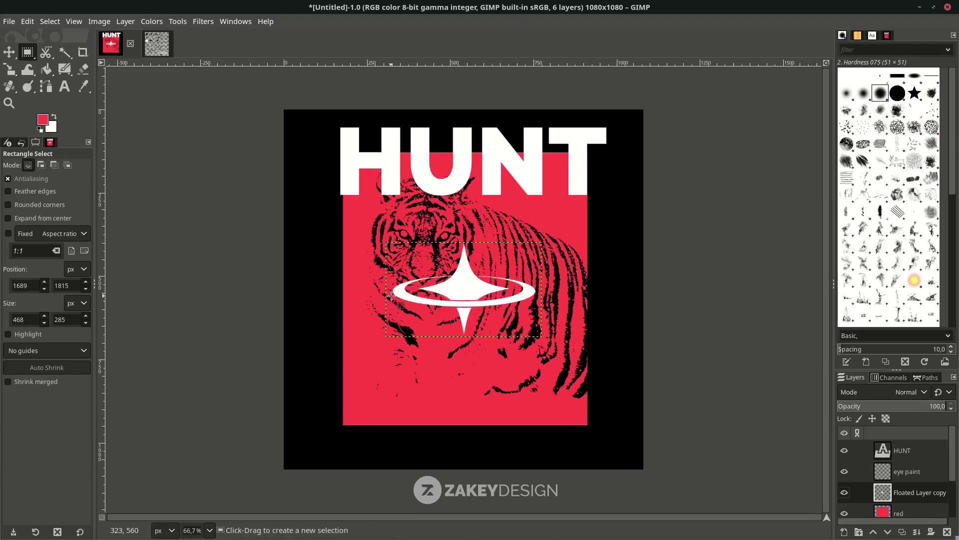
key(shift+s)
click(394, 298)
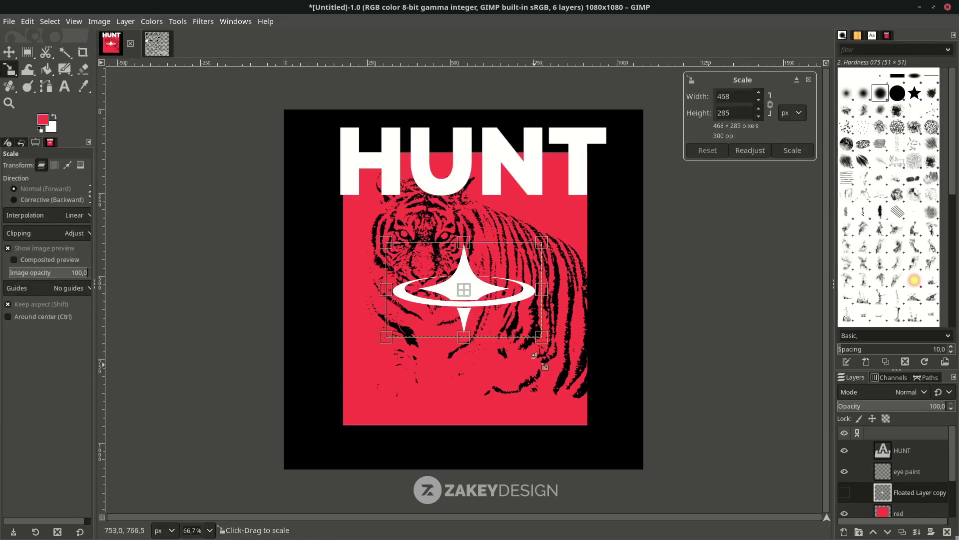
mouse_move(531, 347)
mouse_down()
mouse_move(451, 298)
mouse_move(347, 420)
mouse_up()
key(Return)
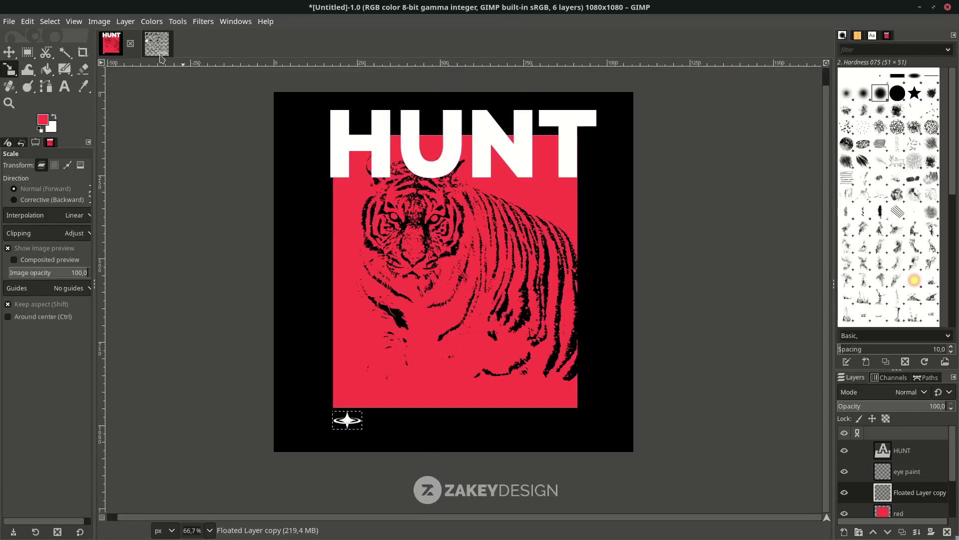
click(159, 51)
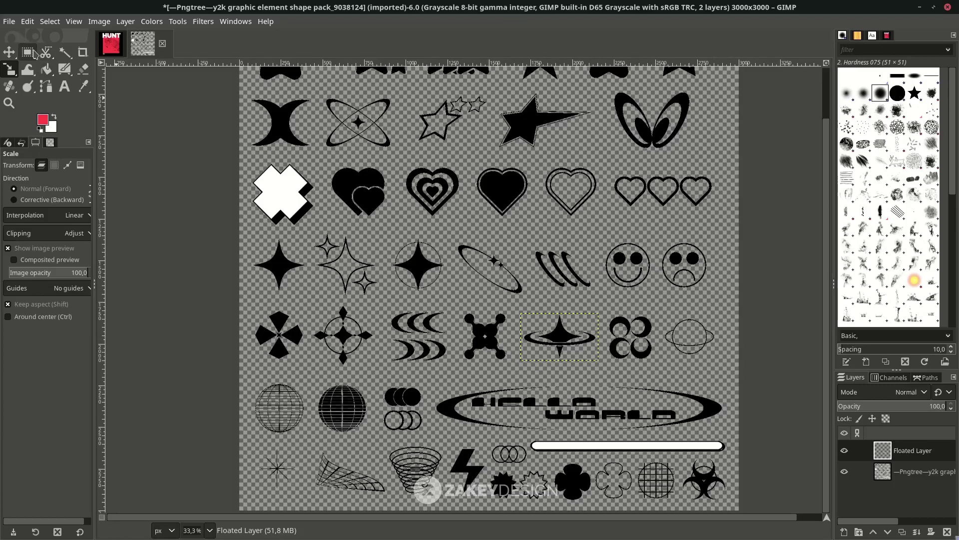
Float the shape pack's lightning bolt onto a new layer and drag it into HUNT
click(27, 51)
drag(450, 442, 476, 506)
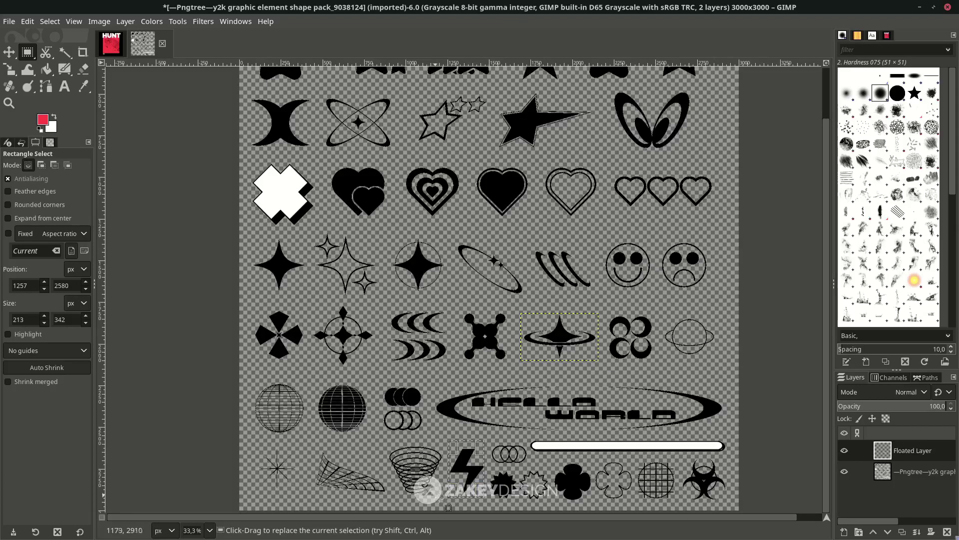
drag(448, 498, 447, 501)
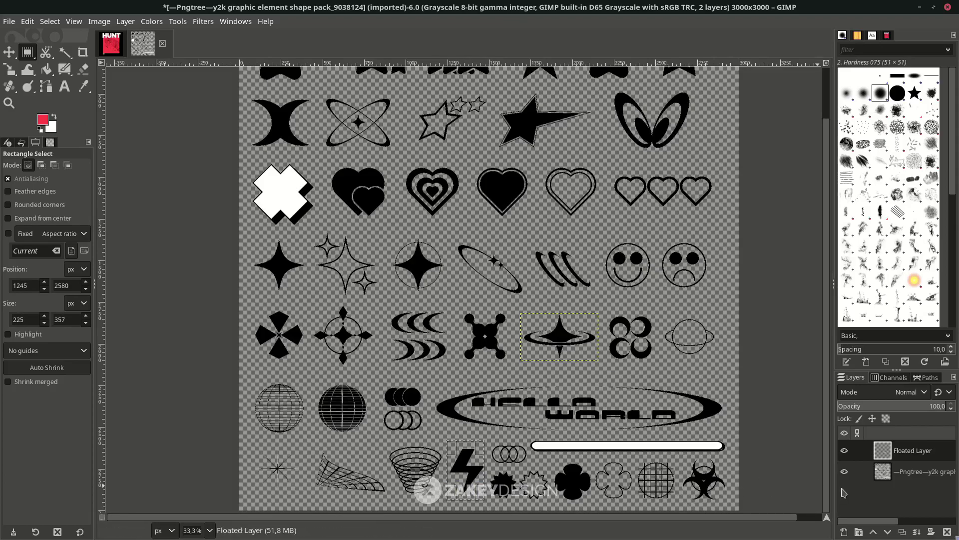
click(899, 477)
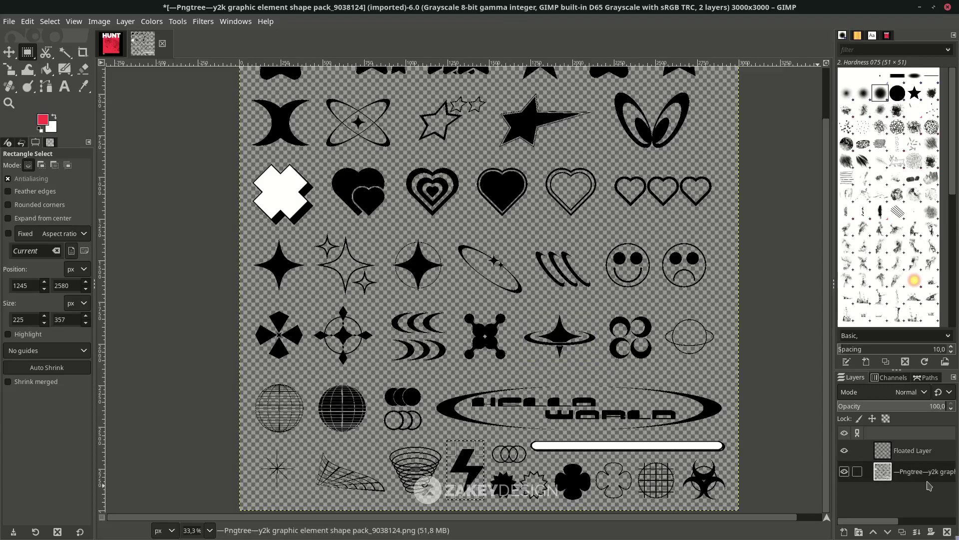
click(51, 23)
click(72, 83)
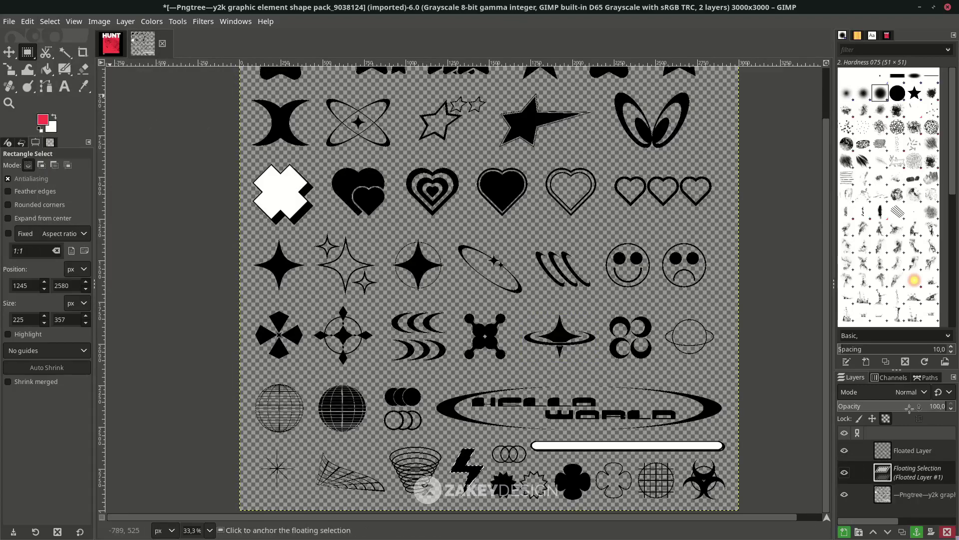
click(843, 532)
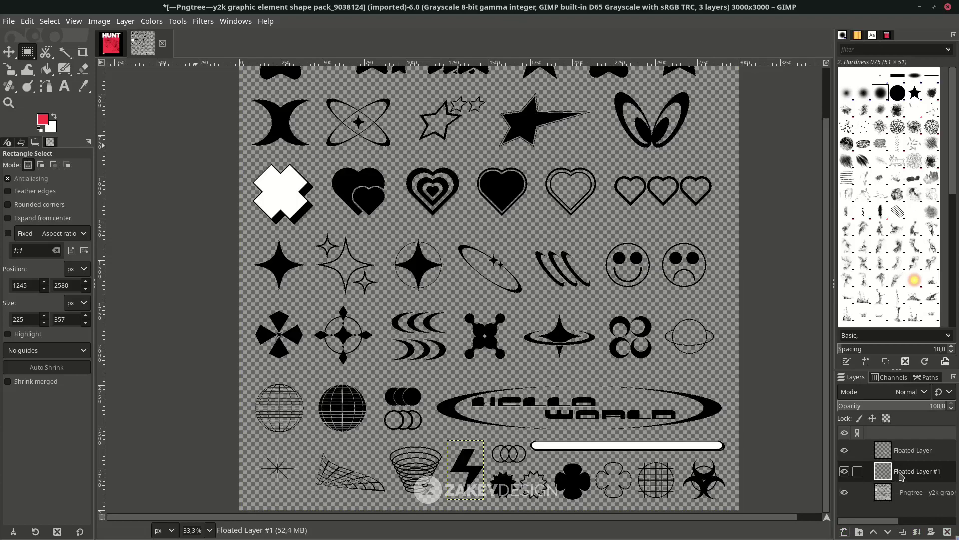
mouse_move(900, 473)
mouse_down()
mouse_move(112, 51)
mouse_move(506, 328)
mouse_up()
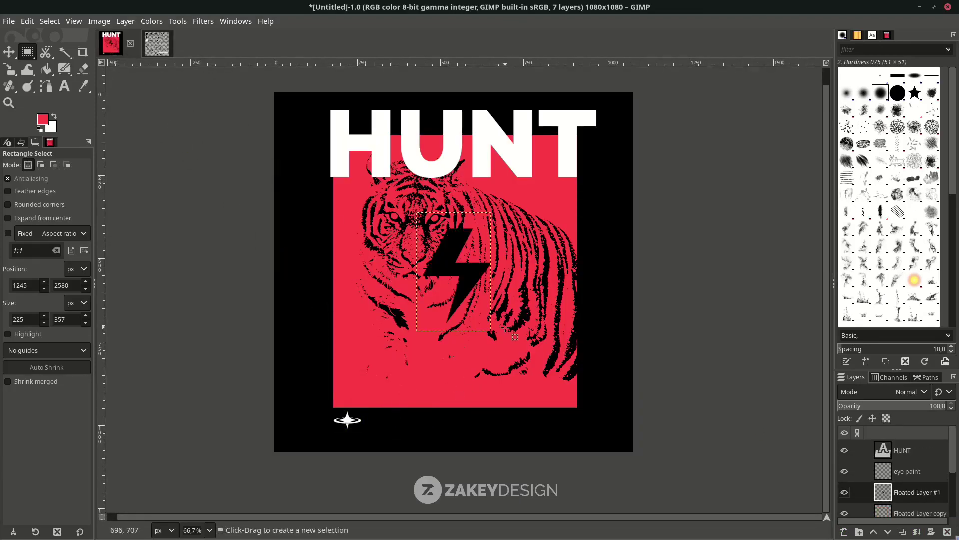
Invert the lightning bolt to white and shrink it into the bottom strip
click(151, 21)
click(225, 189)
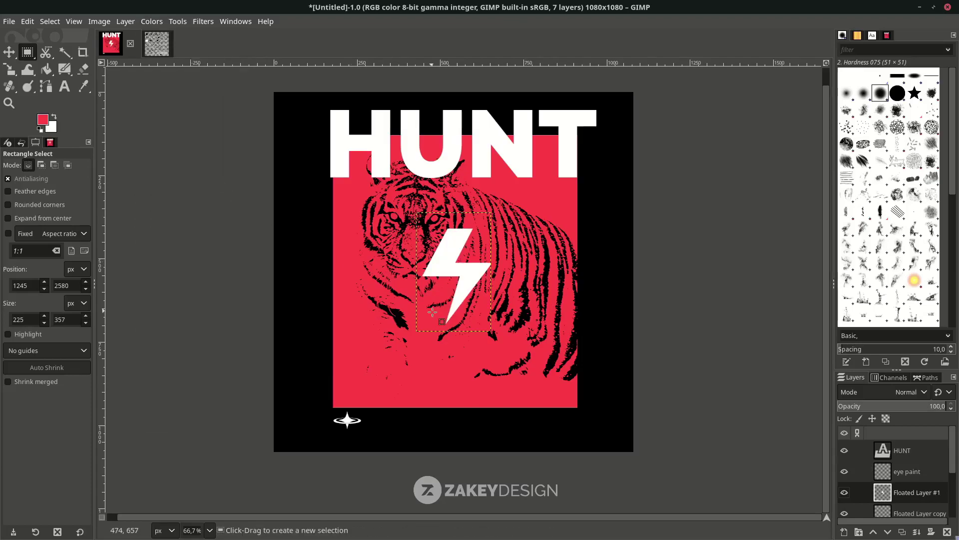
key(shift+s)
click(432, 312)
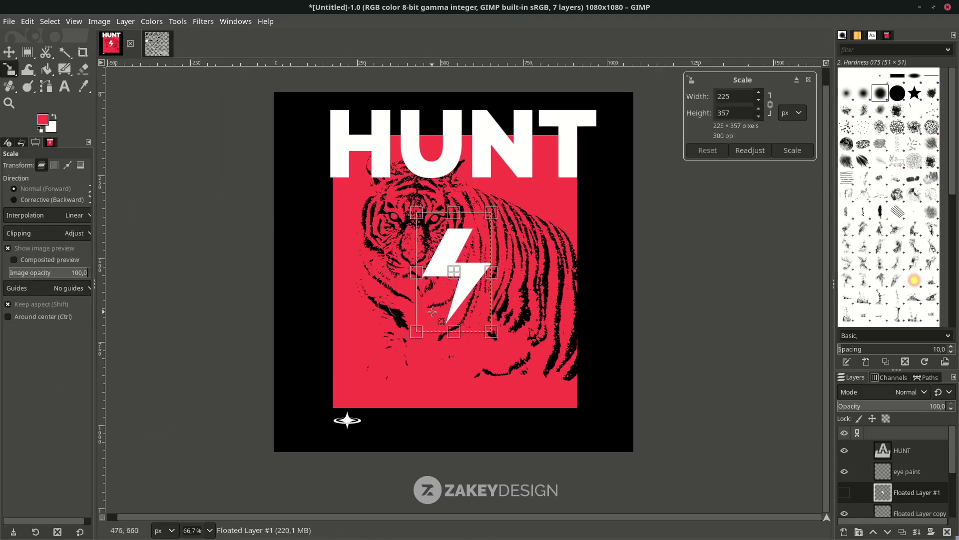
mouse_move(433, 310)
mouse_down()
mouse_move(454, 275)
mouse_move(456, 427)
mouse_up()
scroll(456, 427, up, 1)
scroll(476, 411, up, 1)
key(Return)
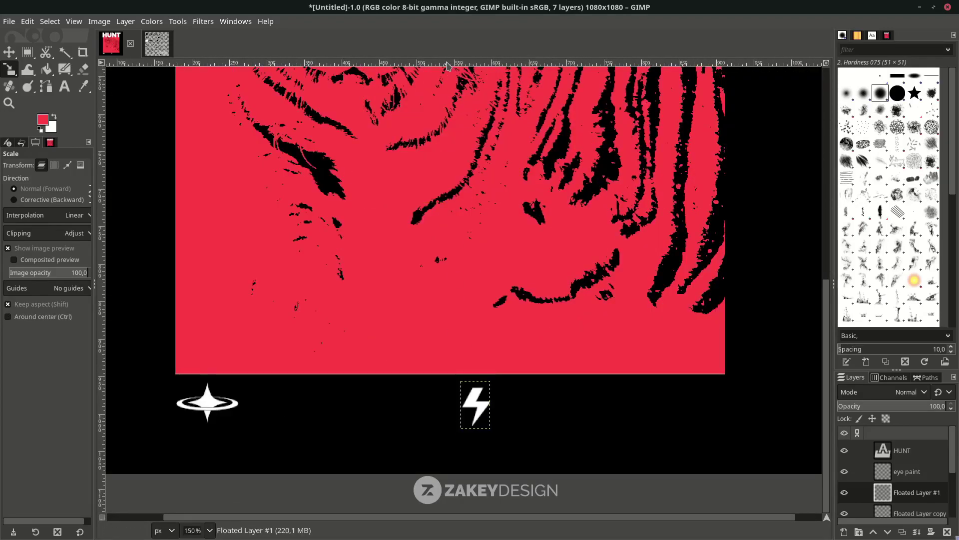
Add two horizontal guides bracketing the top and bottom of the icon row
drag(446, 66, 344, 386)
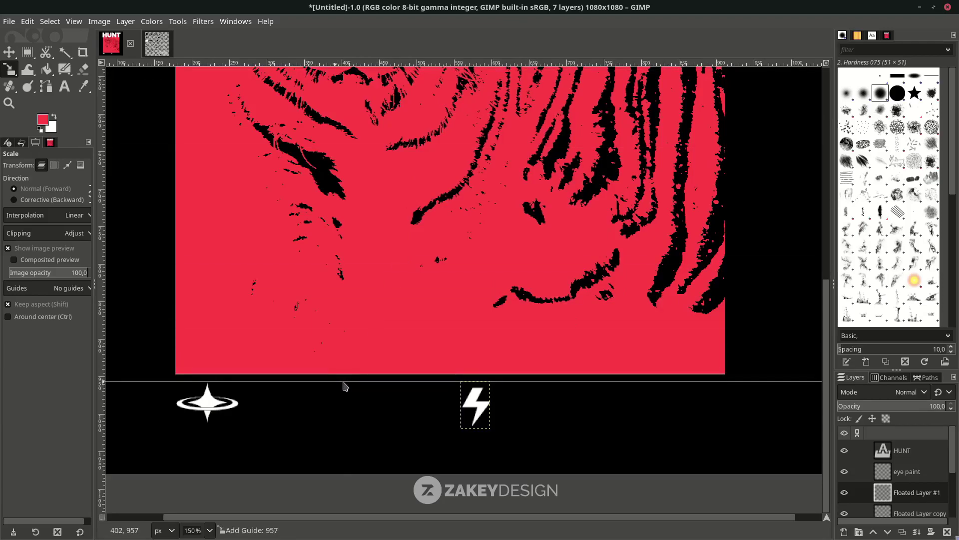
drag(346, 386, 345, 386)
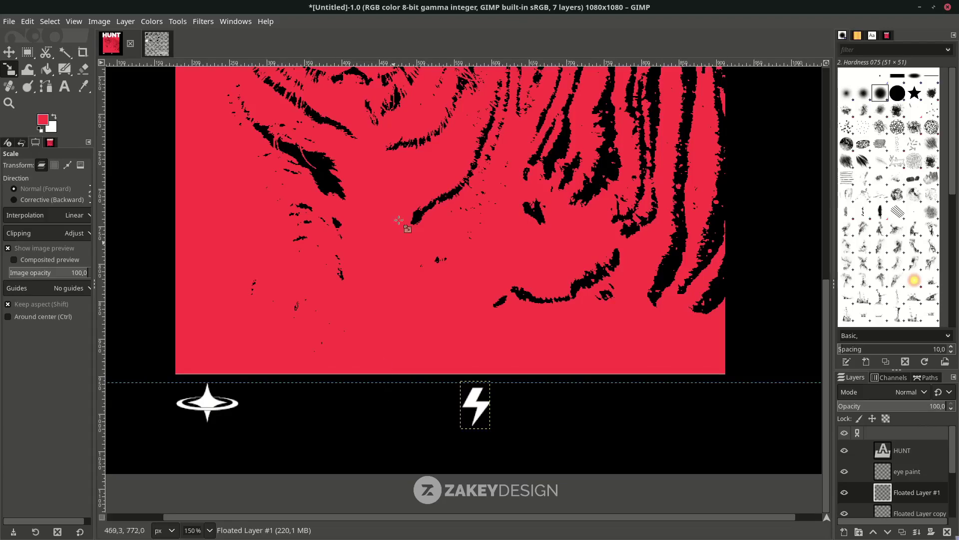
drag(424, 68, 357, 424)
key(m)
key(3)
Copy the biohazard symbol from the shape pack into the poster
key(1)
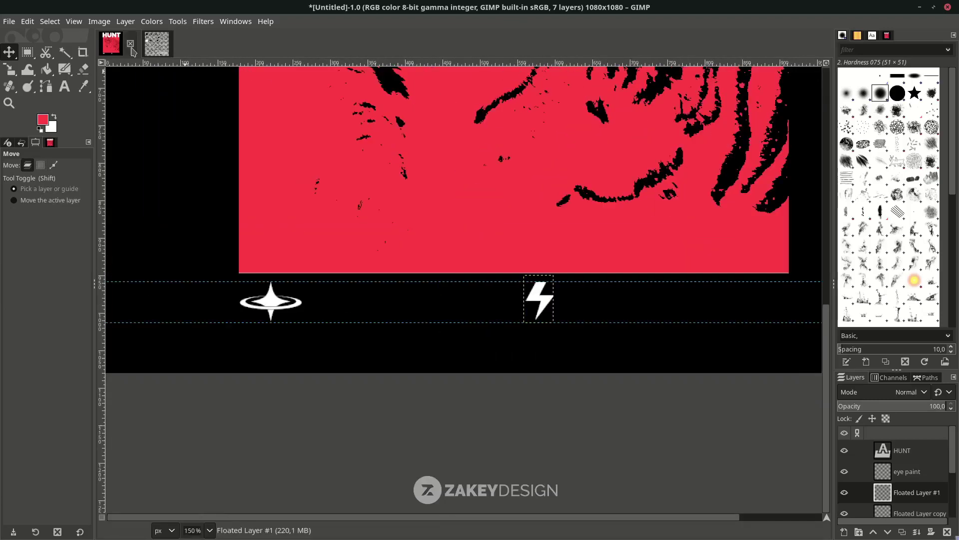
key(alt+2)
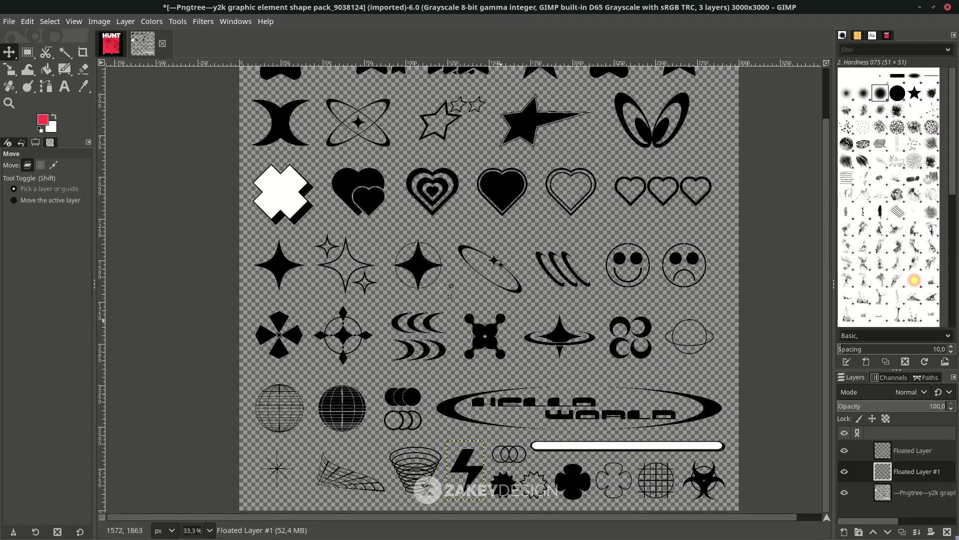
key(r)
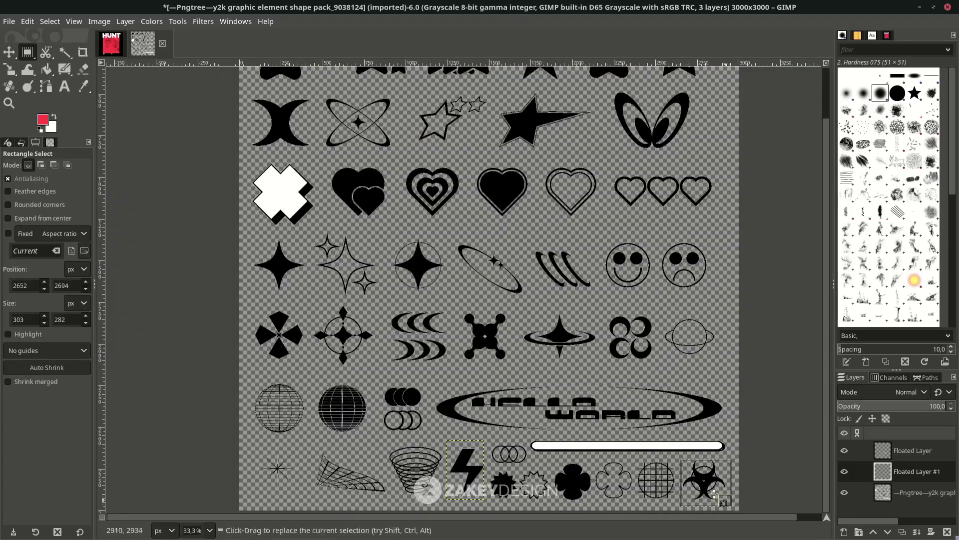
drag(680, 455, 732, 507)
click(50, 21)
click(34, 66)
drag(907, 471, 407, 367)
Shrink the biohazard to about 66 px beside the bolt, then activate HUNT
key(shift+s)
click(510, 265)
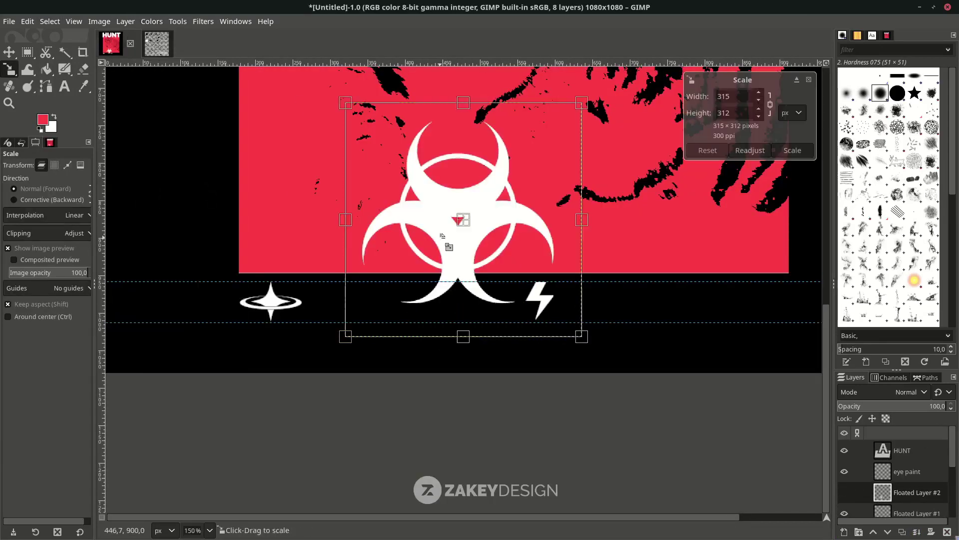
key(3)
mouse_move(510, 265)
mouse_down()
mouse_move(553, 365)
mouse_move(591, 362)
mouse_up()
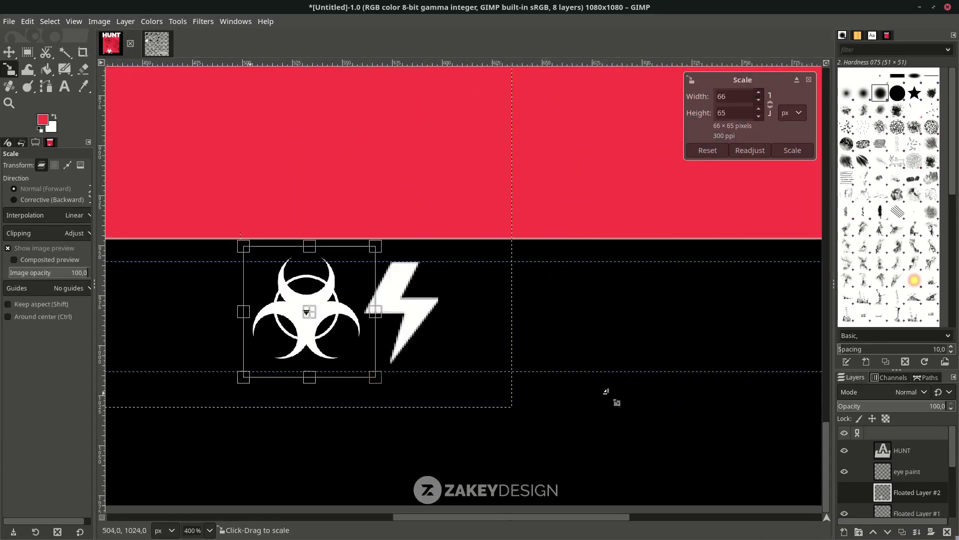
key(Return)
scroll(760, 422, down, 3)
key(Page_Up)
key(Page_Up)
key(Page_Up)
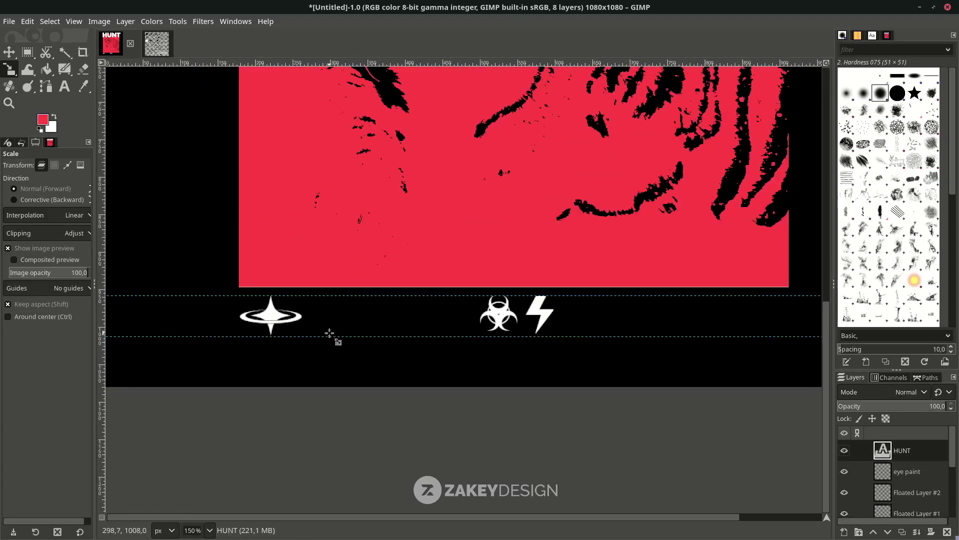
Add white bold 'VIII' text beside the ringed star
key(t)
click(320, 323)
text(VII)
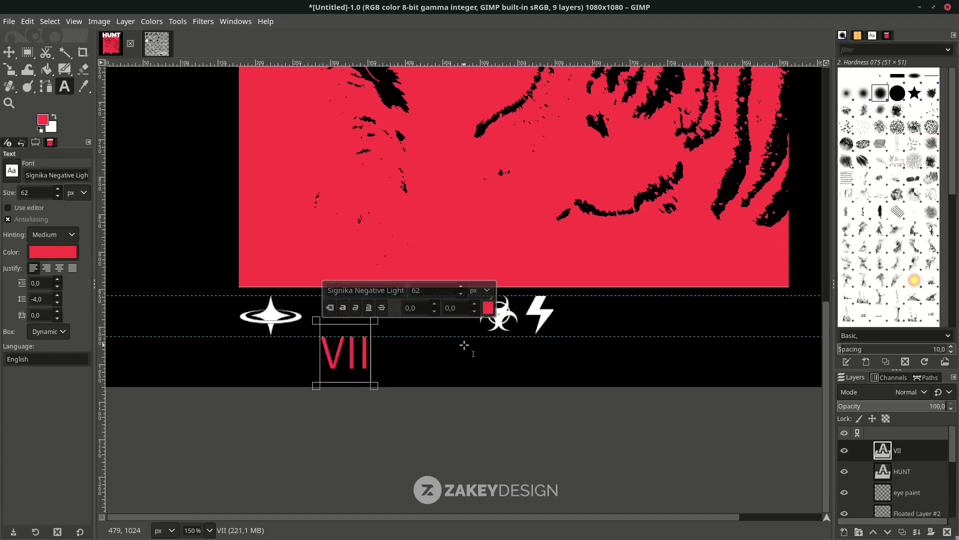
text(I)
click(361, 290)
click(488, 308)
click(554, 406)
key(m)
drag(349, 353, 326, 315)
scroll(417, 324, up, 2)
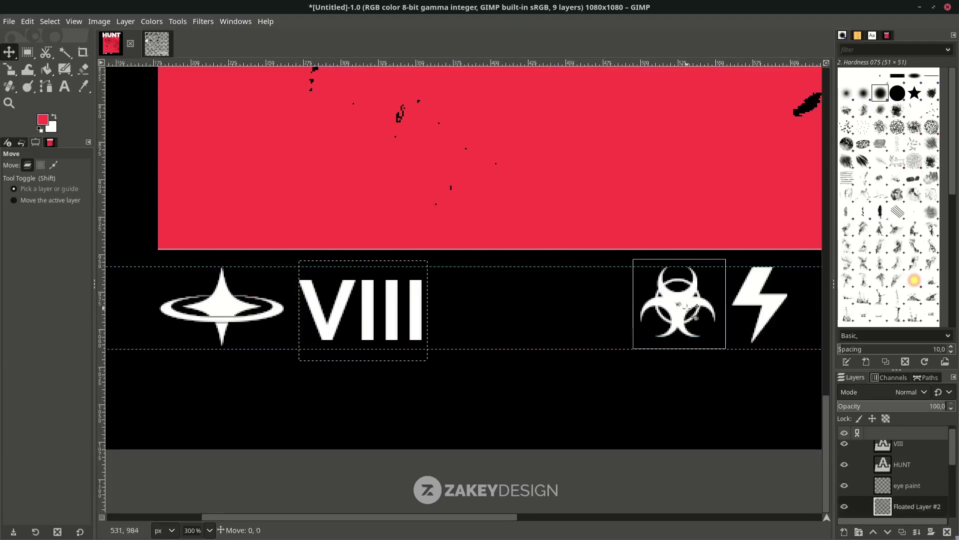
scroll(423, 339, right, 5)
Duplicate the VIII layer to the strip's right end and select its text for BEGIN
click(320, 304)
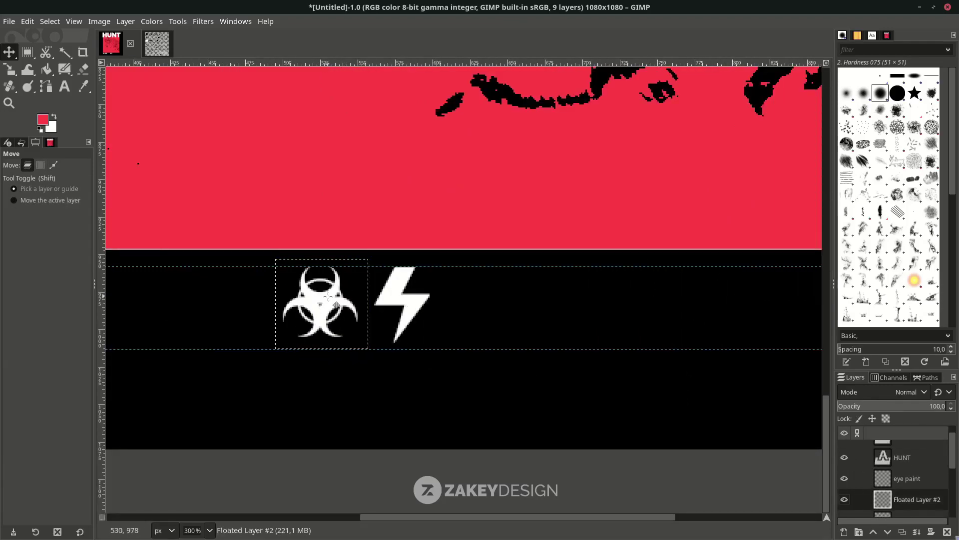
scroll(320, 303, up, 3)
click(567, 311)
scroll(503, 371, down, 4)
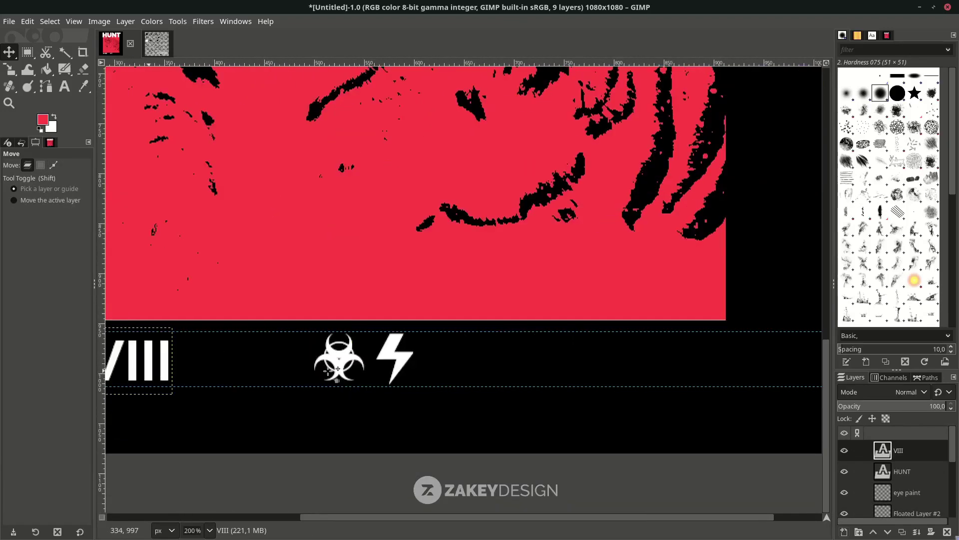
scroll(331, 371, down, 1)
scroll(254, 397, left, 3)
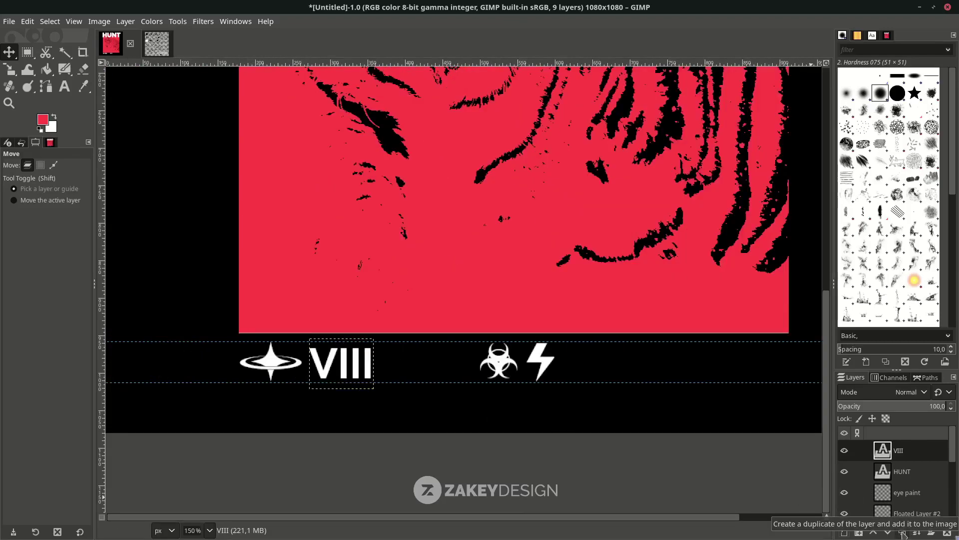
click(903, 534)
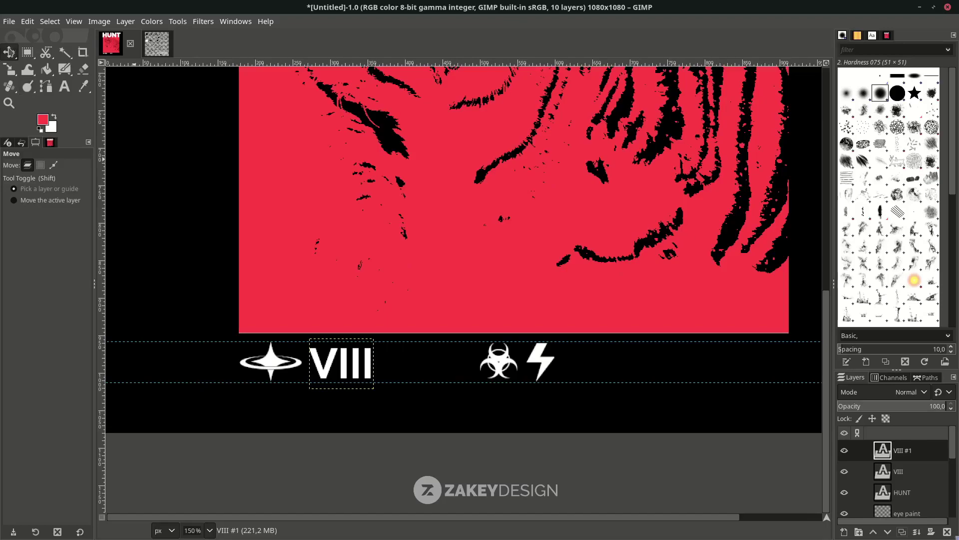
ctrl+scroll(373, 363, down, 1)
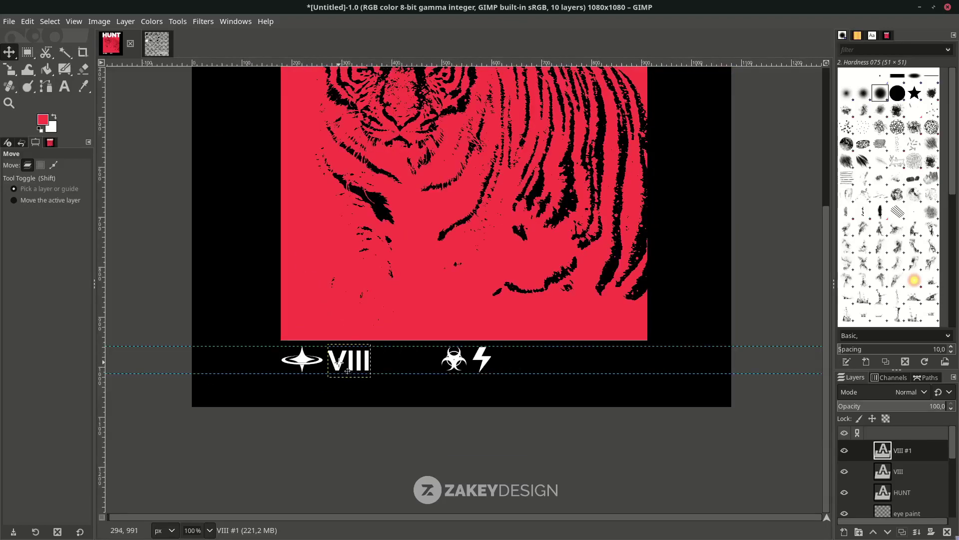
drag(347, 366, 597, 363)
key(t)
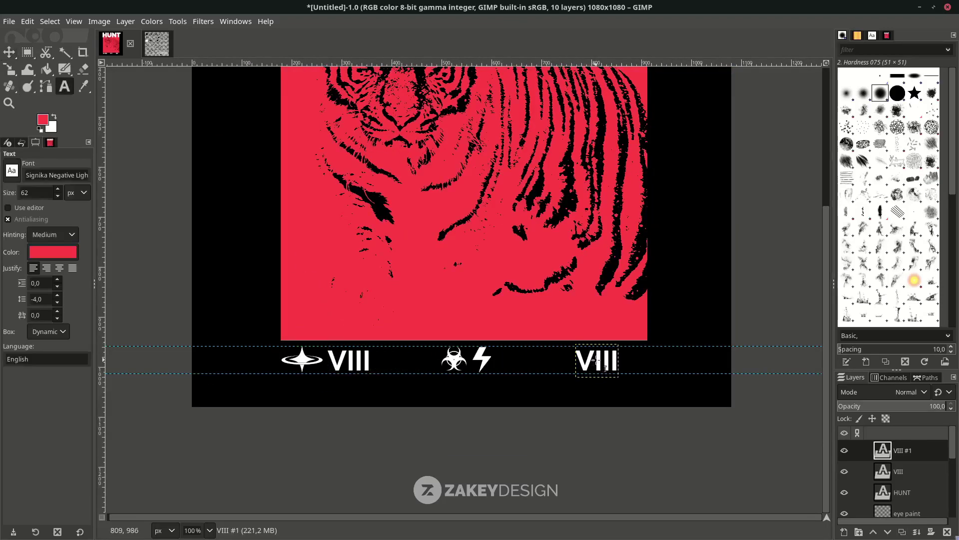
click(598, 363)
key(ctrl+a)
text(BEGIN.m)
ctrl+scroll(399, 312, up, 1)
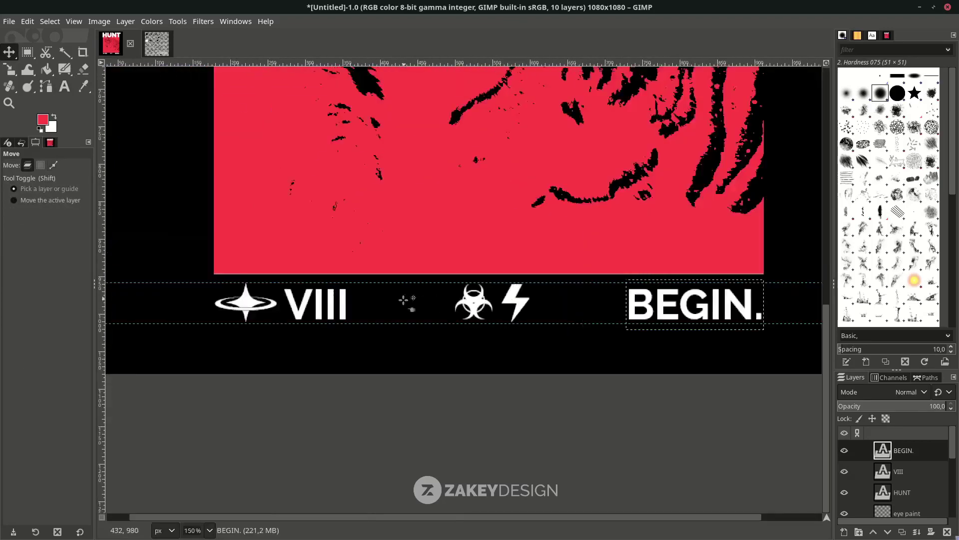
ctrl+scroll(400, 312, up, 1)
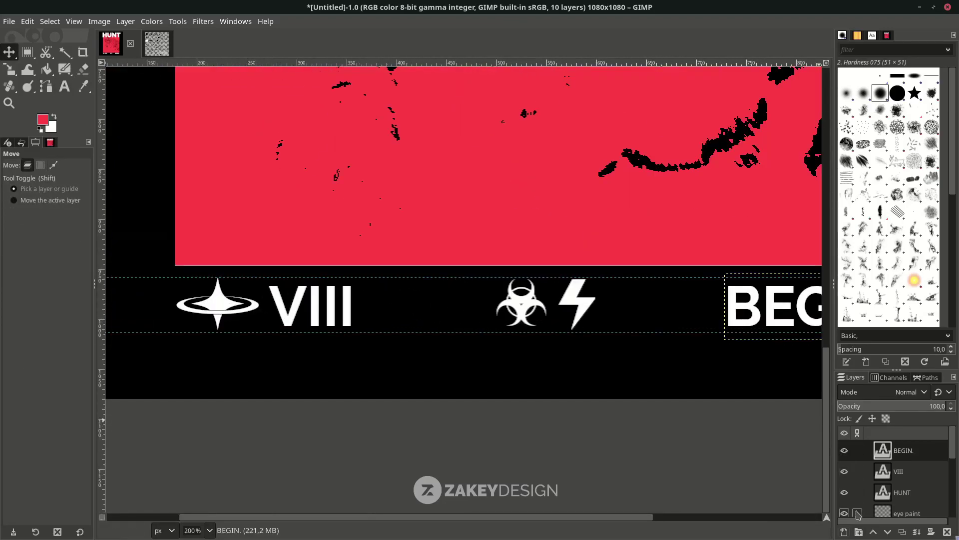
On a new REC layer, fill a thin white strip between VIII and the biohazard
click(844, 533)
text(REC)
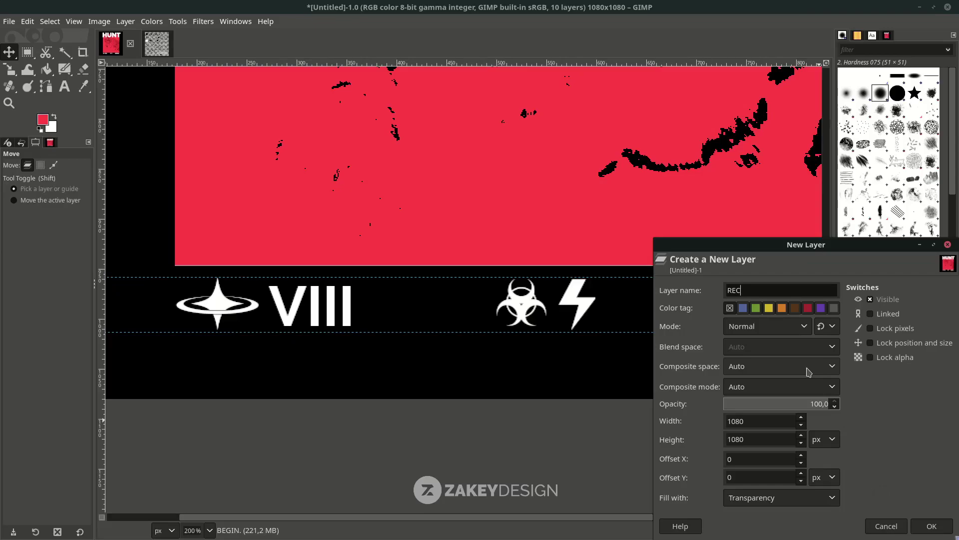
click(932, 528)
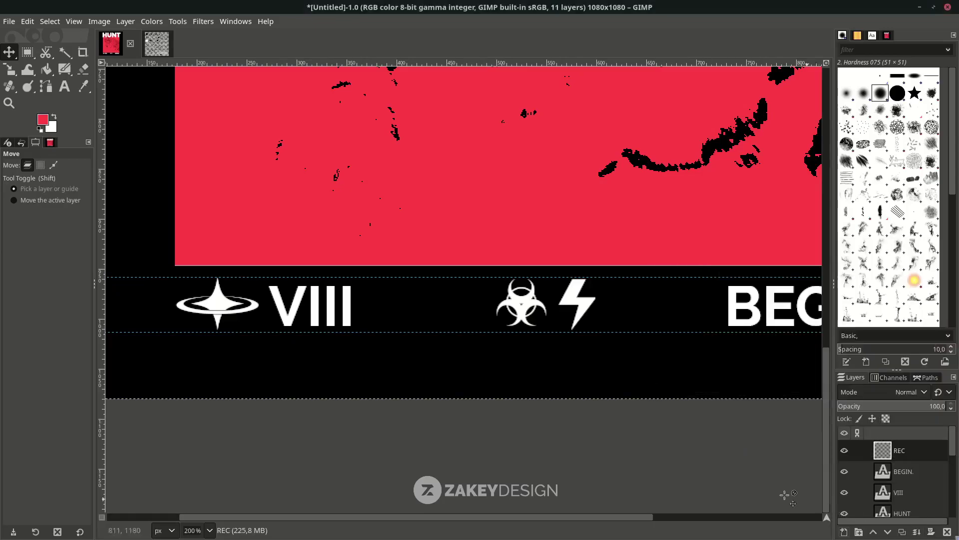
click(27, 56)
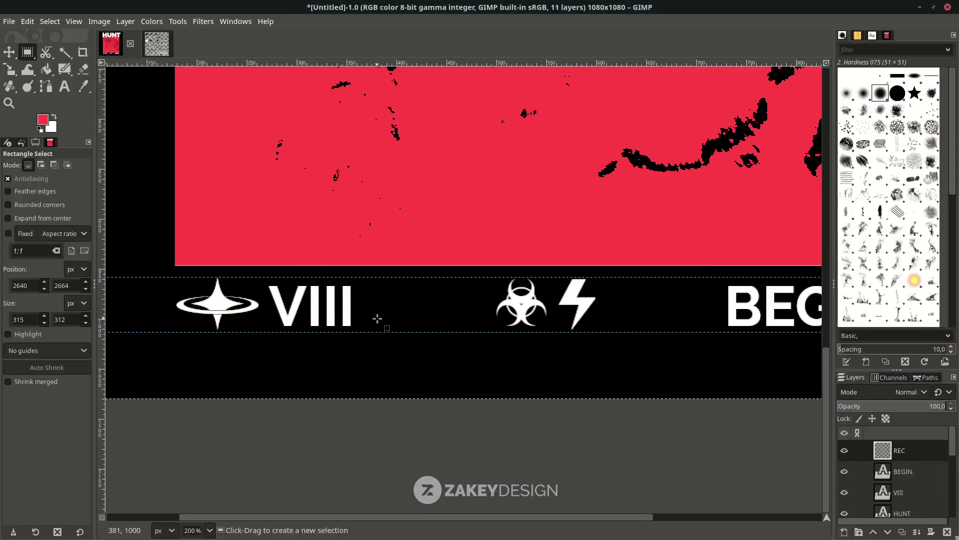
mouse_move(364, 302)
mouse_down()
mouse_move(485, 310)
mouse_move(366, 304)
mouse_up()
ctrl+scroll(364, 300, up, 3)
click(27, 21)
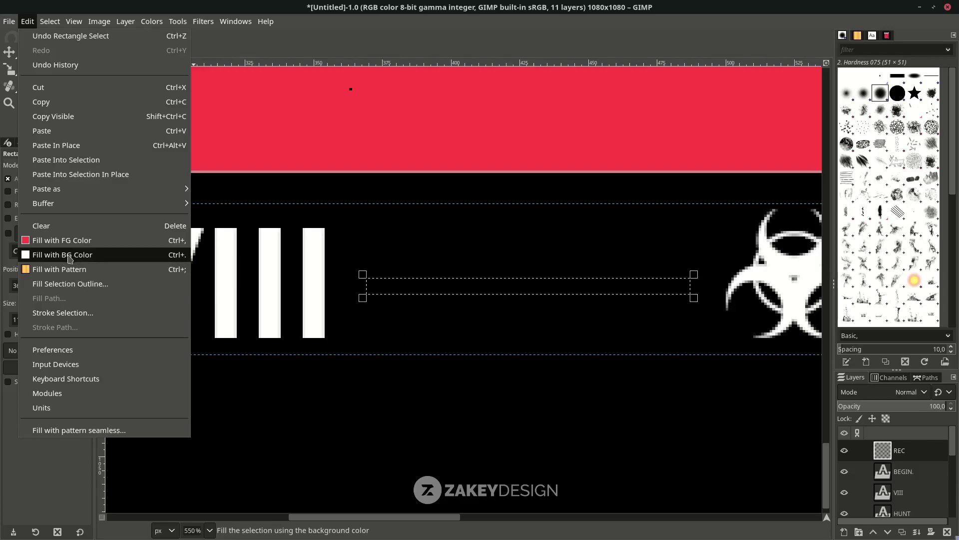
click(65, 260)
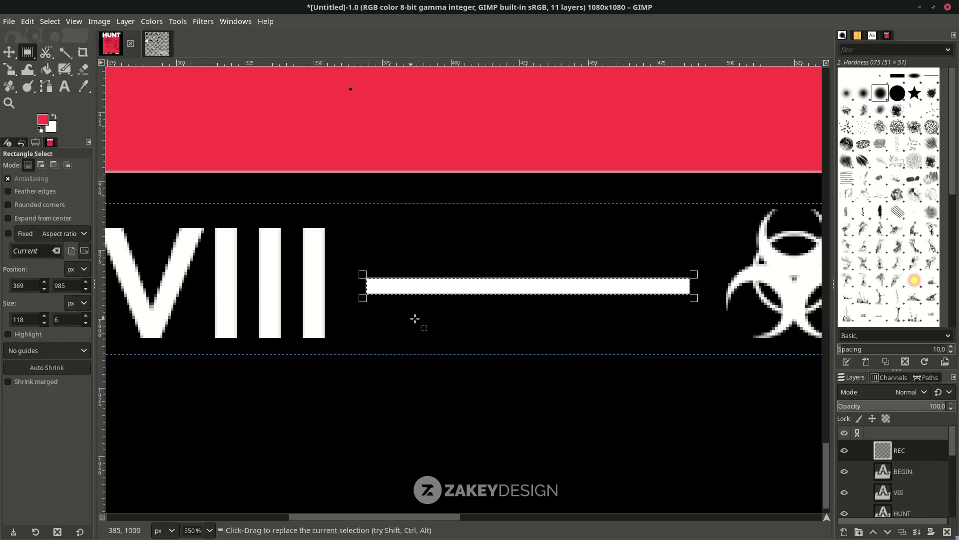
click(48, 21)
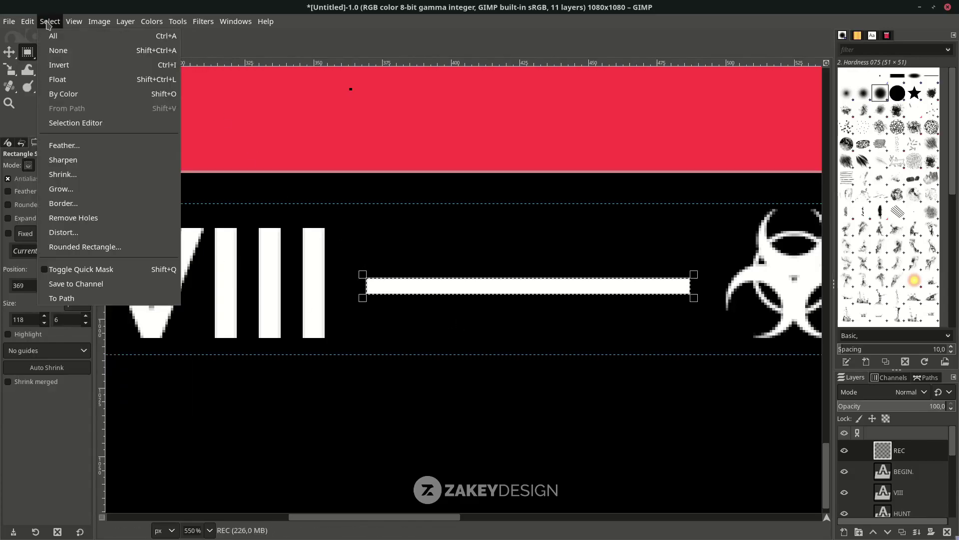
click(59, 50)
ctrl+scroll(487, 343, down, 3)
ctrl+scroll(486, 343, down, 2)
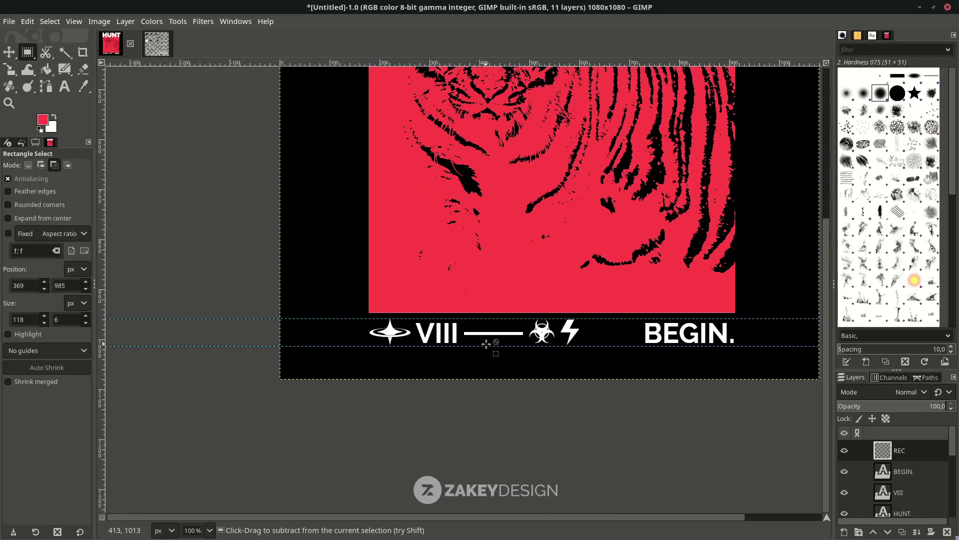
ctrl+scroll(488, 342, down, 1)
scroll(899, 495, down, 3)
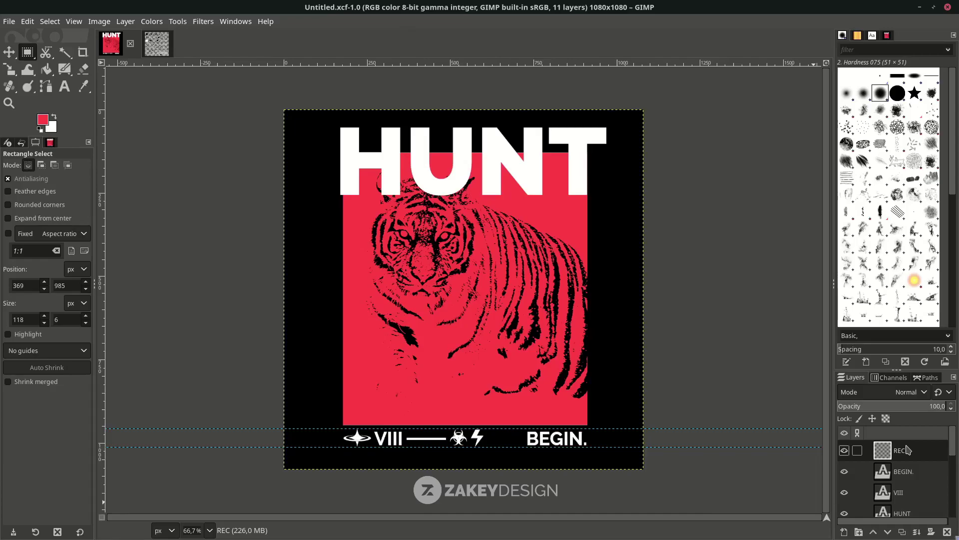
Open dark-concrete-texture-background.jpg as a layer, keeping its colour profile
click(9, 22)
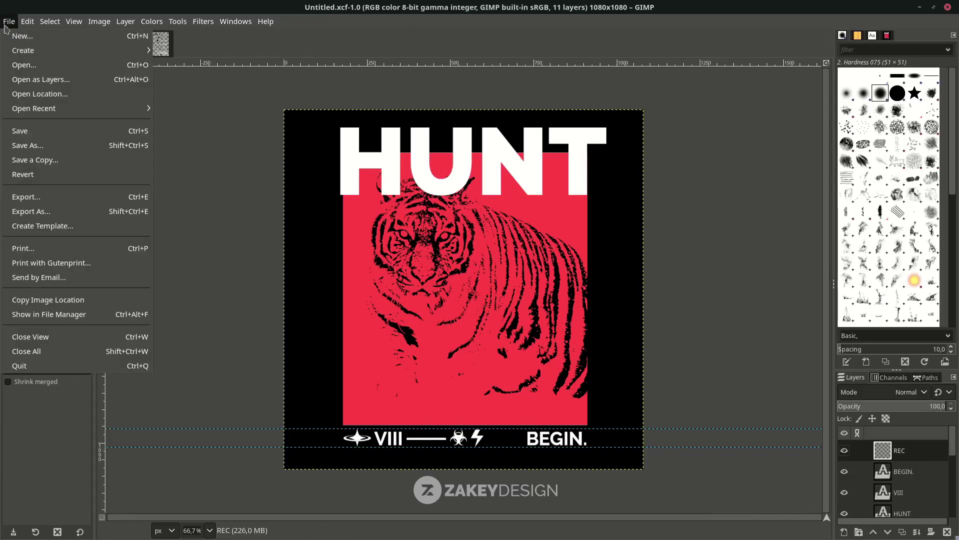
click(52, 81)
double_click(145, 102)
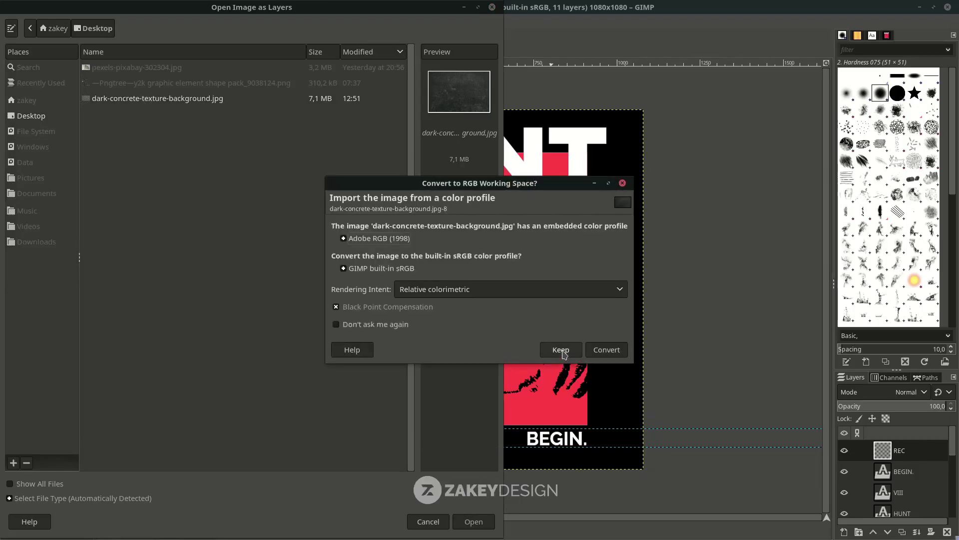
click(563, 353)
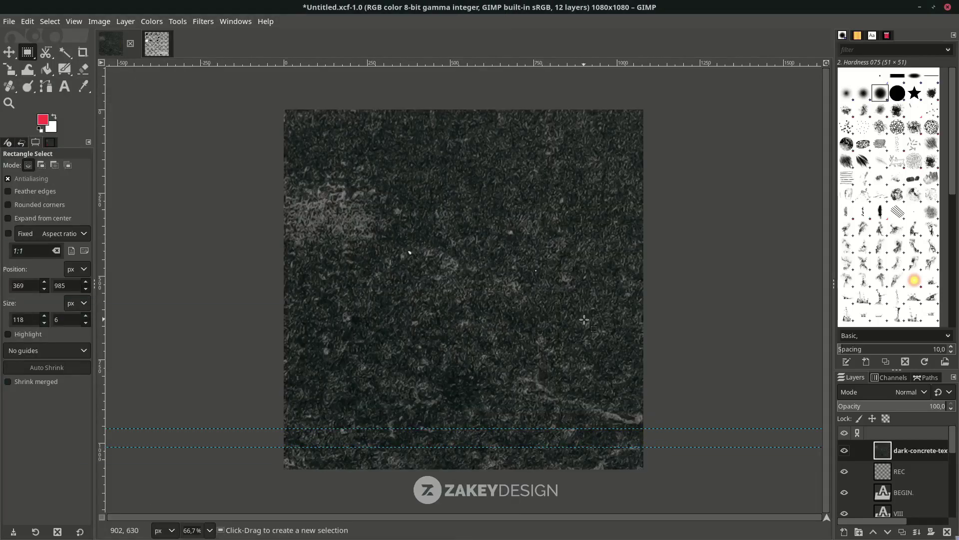
Scale the concrete texture to about 1634×1089 to cover the square poster
key(shift+s)
click(584, 321)
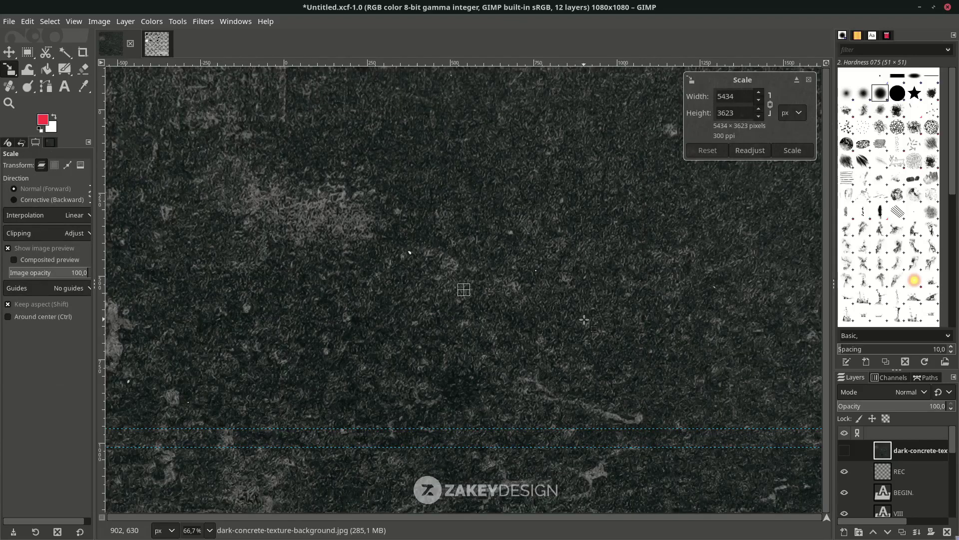
scroll(767, 369, down, 3)
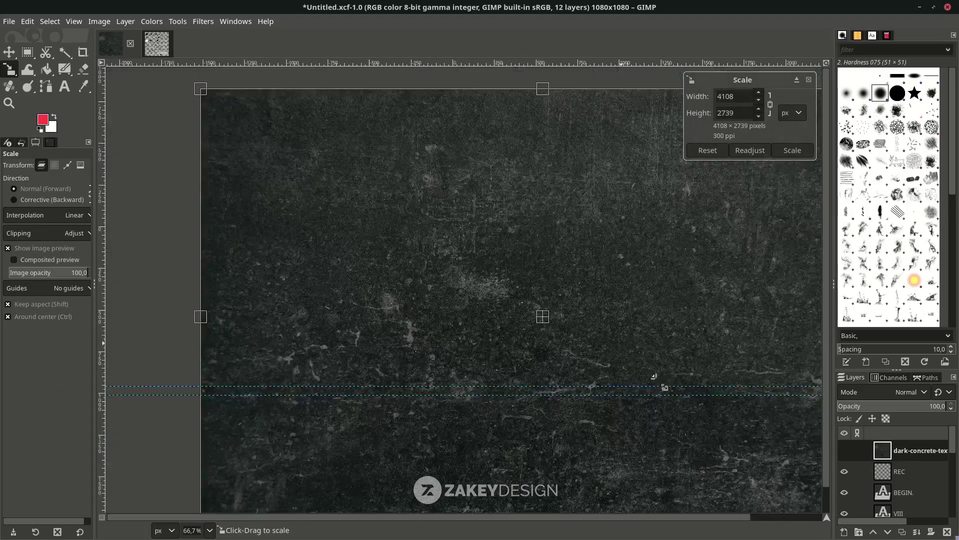
mouse_move(660, 387)
mouse_down()
mouse_move(610, 370)
mouse_move(685, 432)
mouse_up()
scroll(610, 369, up, 2)
scroll(630, 373, up, 1)
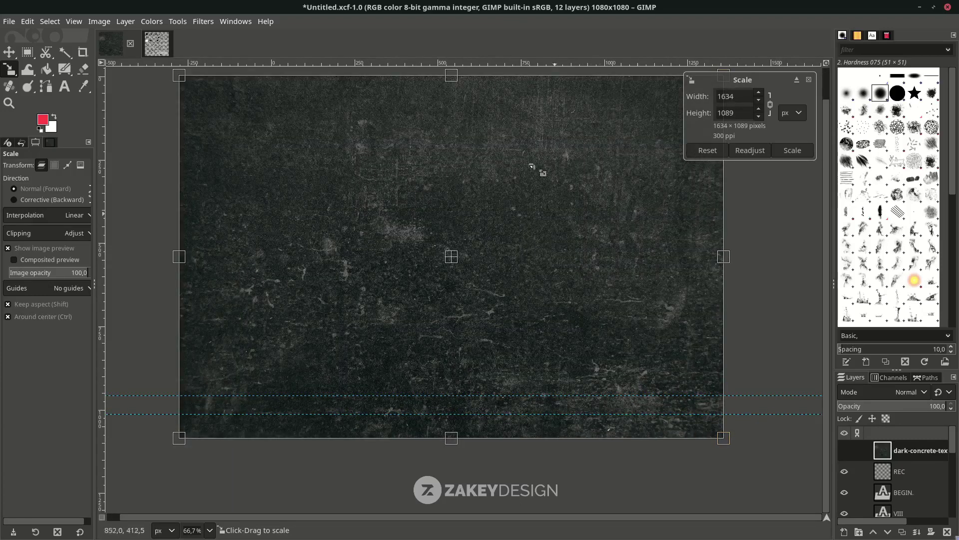
scroll(571, 281, up, 1)
key(Return)
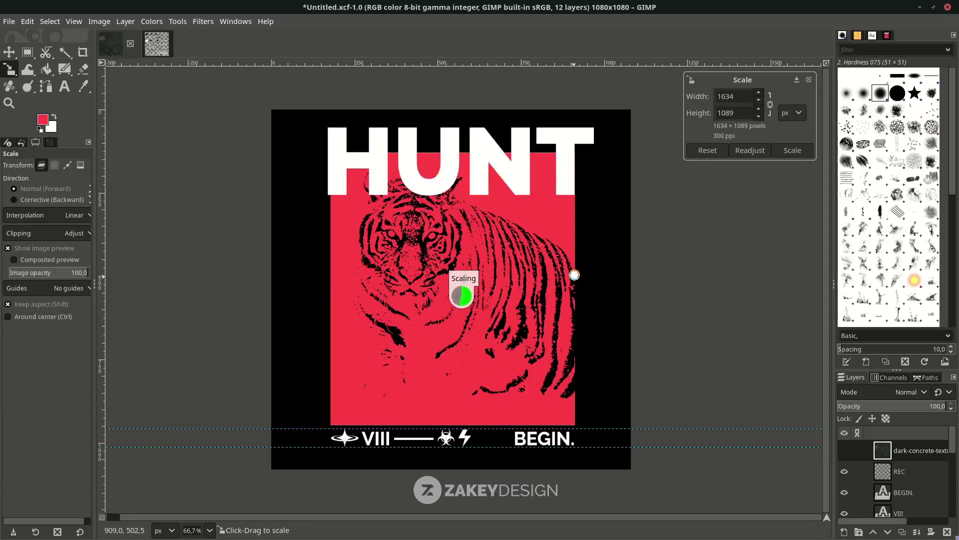
Blend the concrete texture in Screen mode at about 18% opacity, then select HUNT
click(896, 393)
scroll(895, 422, down, 1)
scroll(874, 450, down, 1)
click(873, 472)
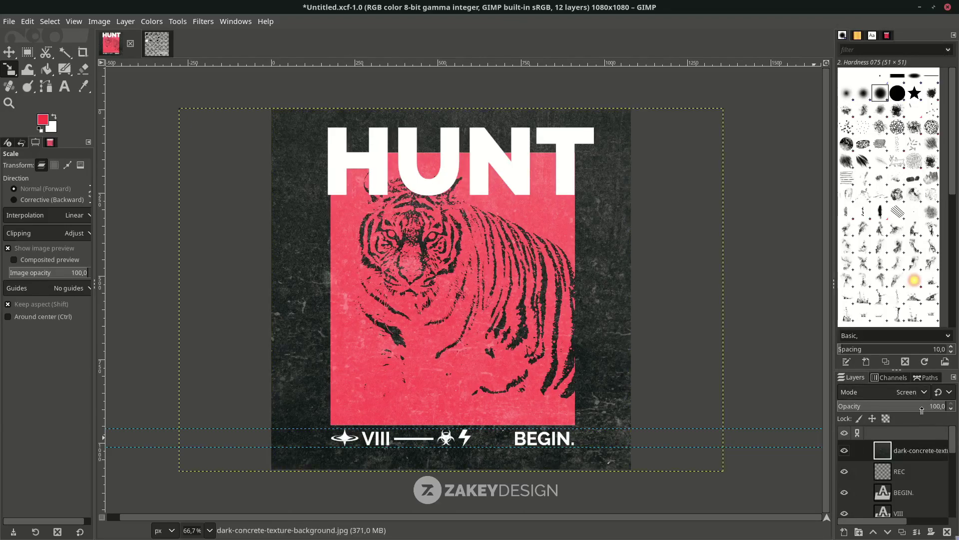
mouse_move(914, 409)
mouse_down()
mouse_move(839, 409)
mouse_move(850, 408)
mouse_up()
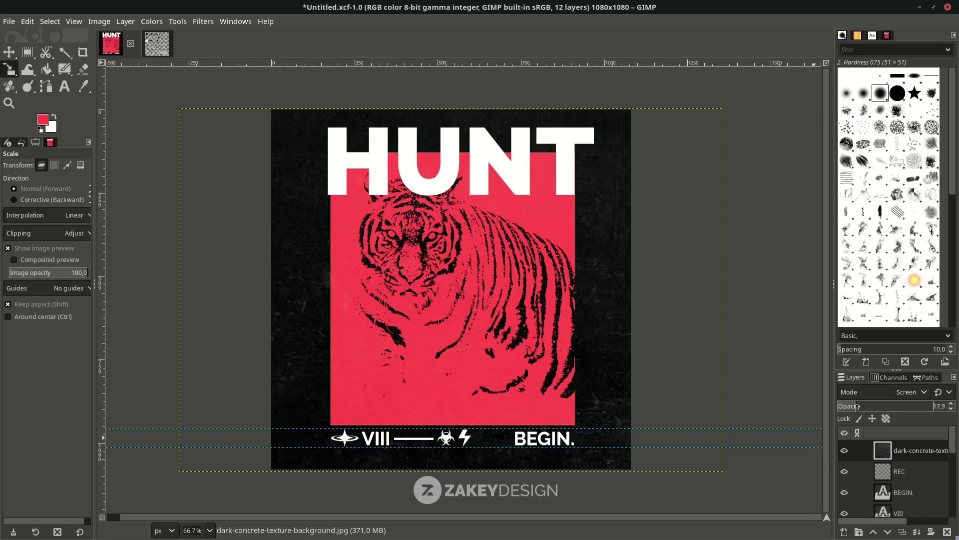
scroll(469, 160, left, 1)
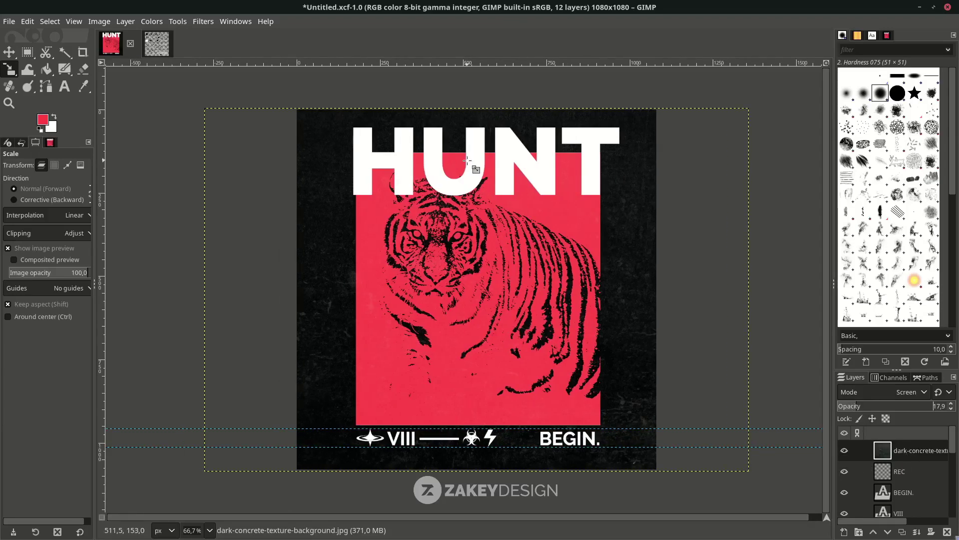
scroll(907, 480, down, 2)
click(911, 478)
Set up the Wind filter on HUNT with threshold 50 and strength 2
click(204, 21)
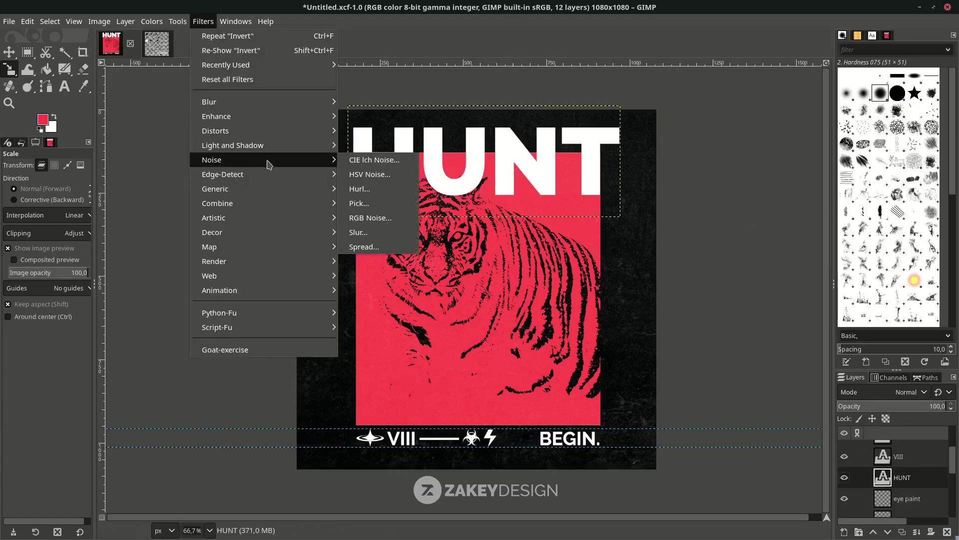
mouse_move(216, 131)
click(361, 348)
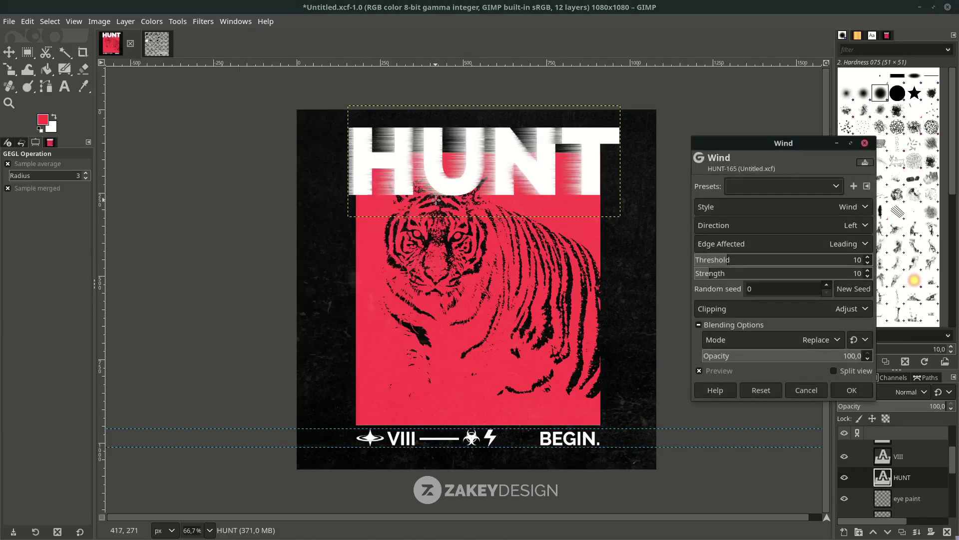
ctrl+scroll(434, 201, up, 1)
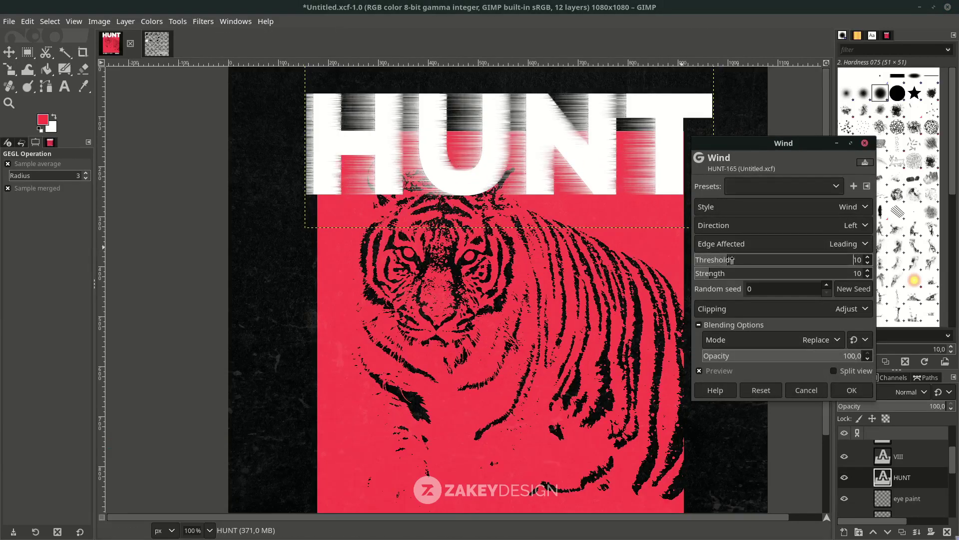
drag(730, 260, 857, 260)
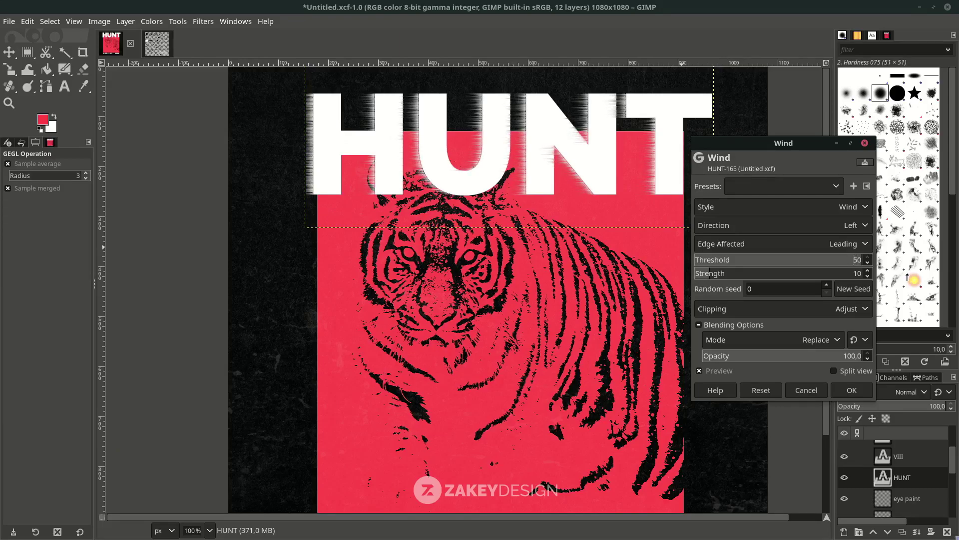
drag(708, 274, 696, 274)
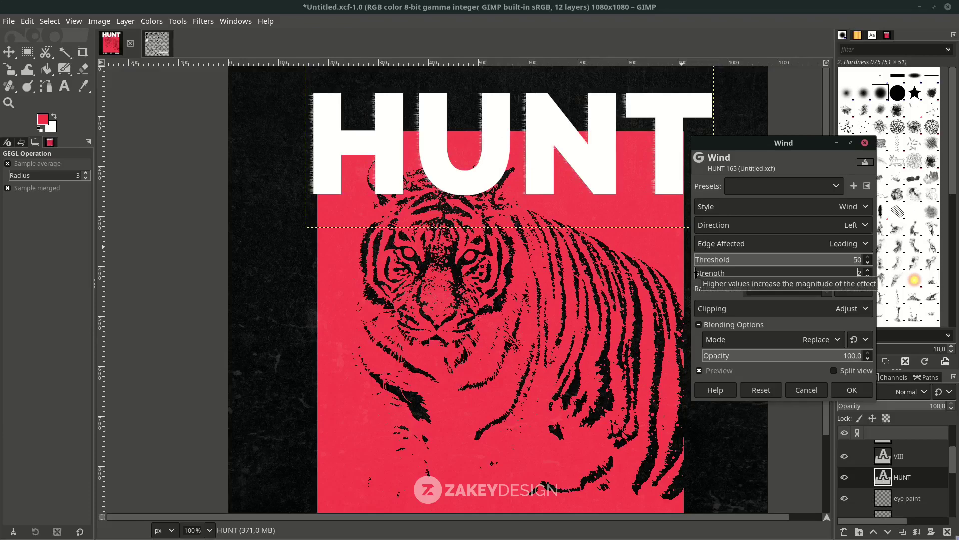
Apply the wind effect to HUNT, then change the VIII text font to Raleway Ultra-Bold
click(853, 391)
ctrl+scroll(399, 385, down, 3)
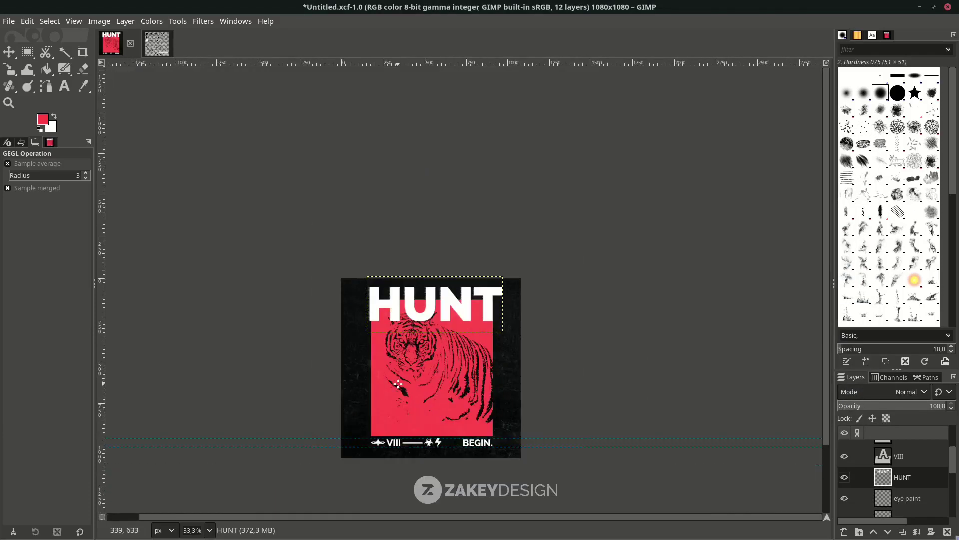
ctrl+scroll(411, 375, up, 3)
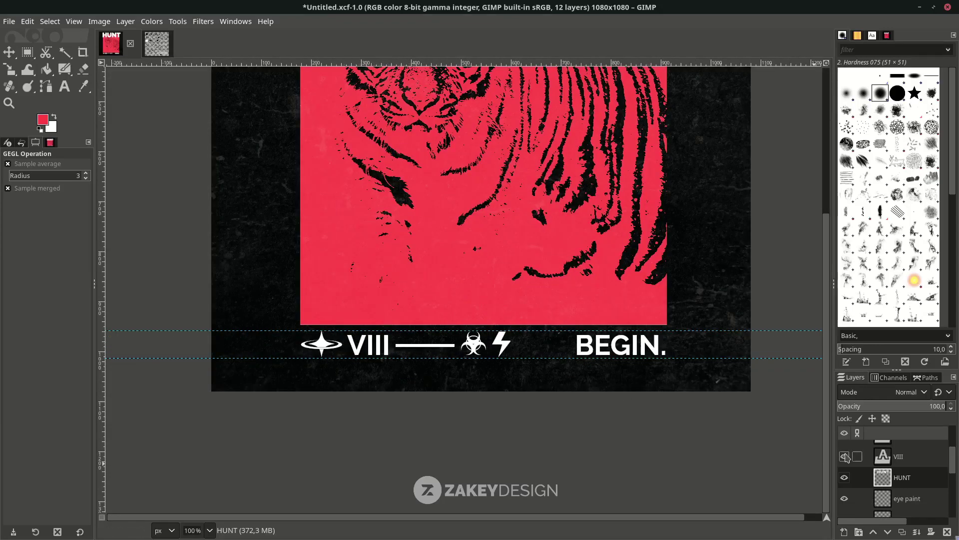
alt+middle_click(386, 353)
key(t)
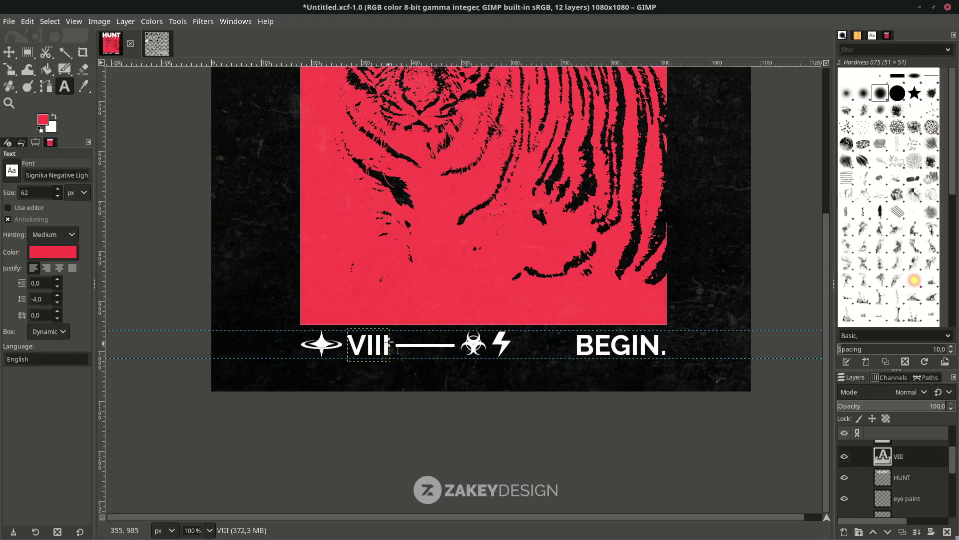
click(378, 343)
double_click(401, 294)
text(ul)
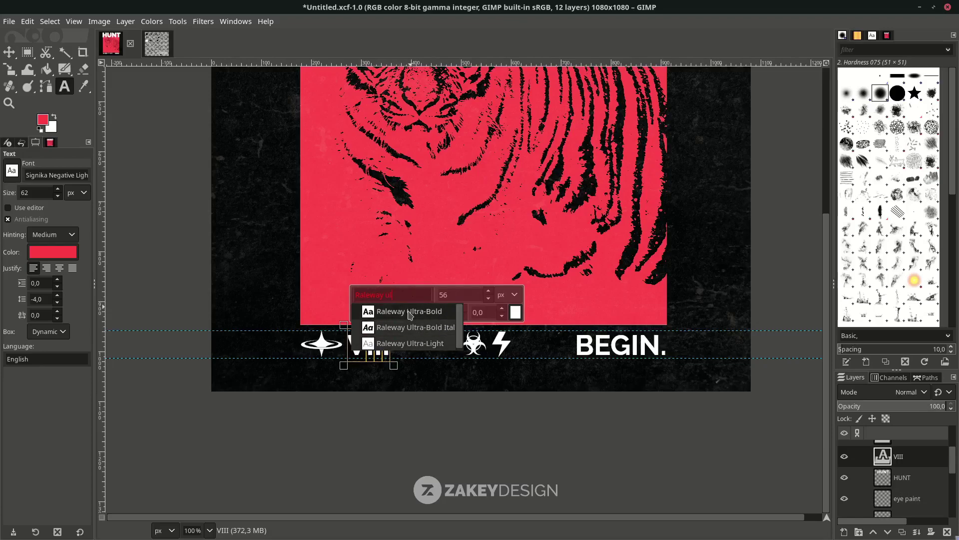
click(408, 311)
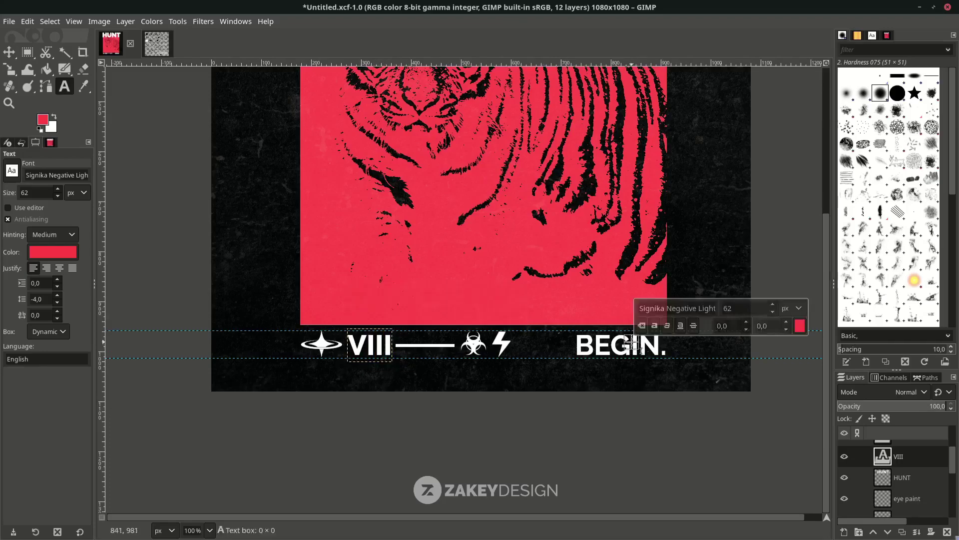
click(897, 475)
scroll(897, 470, up, 2)
Change the BEGIN. text font to Raleway Ultra-Bold and confirm the VIII font change
click(623, 345)
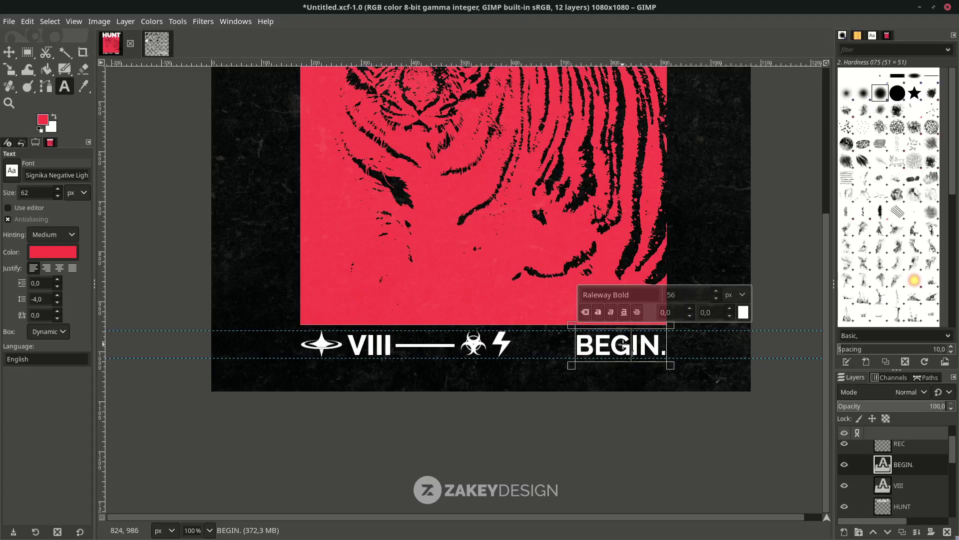
triple_click(644, 294)
text(Raleway ul)
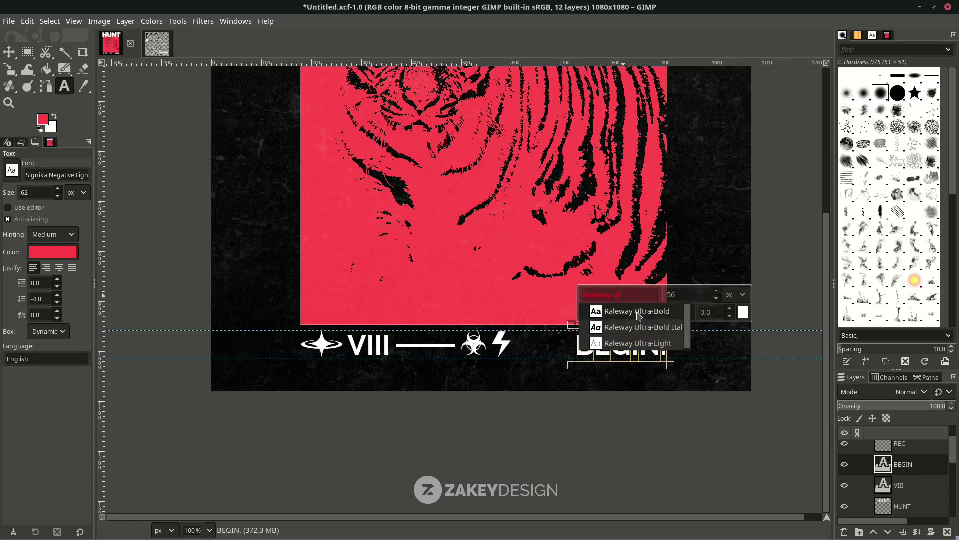
click(637, 311)
click(934, 491)
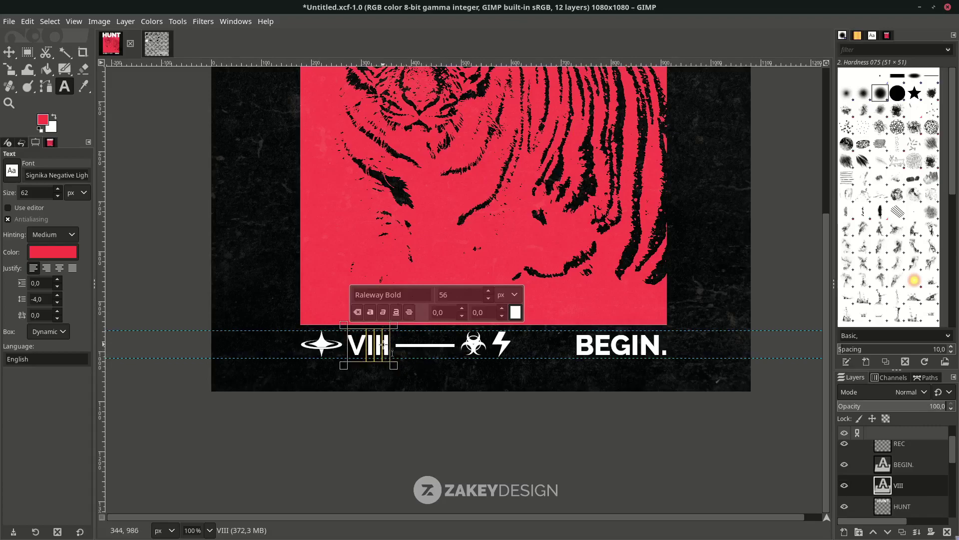
text(Ultra)
key(Return)
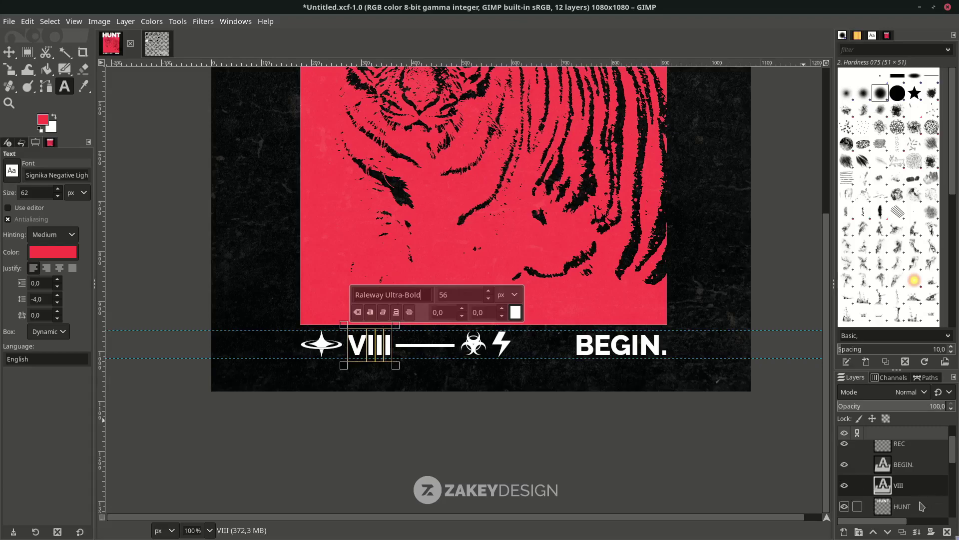
click(926, 485)
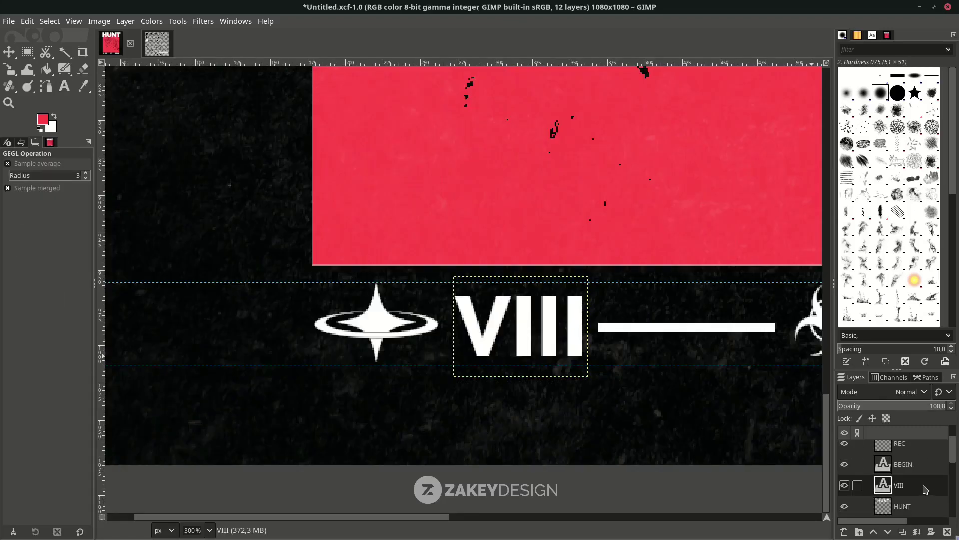
Apply Filters > Distorts > Wind to VIII with strength lowered to 1
click(203, 21)
mouse_move(215, 130)
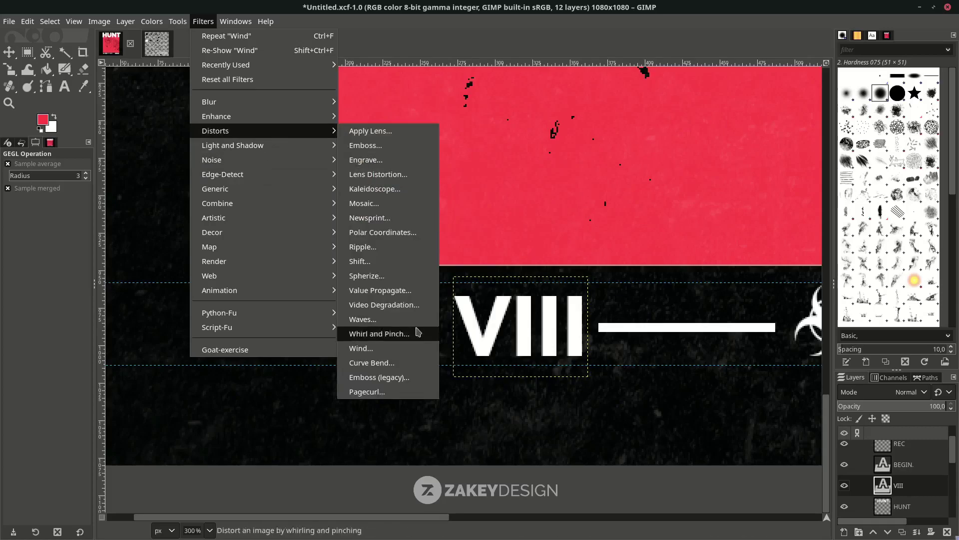
click(407, 349)
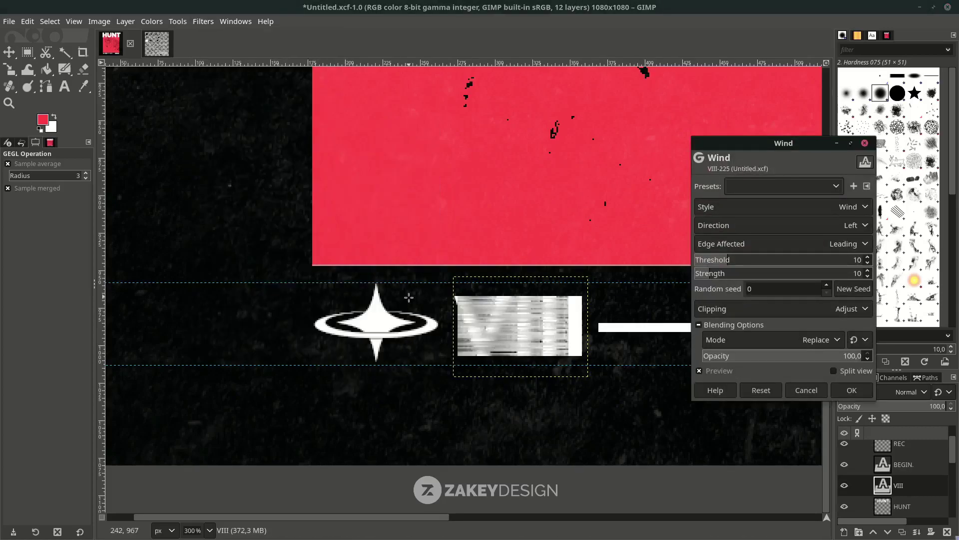
click(705, 274)
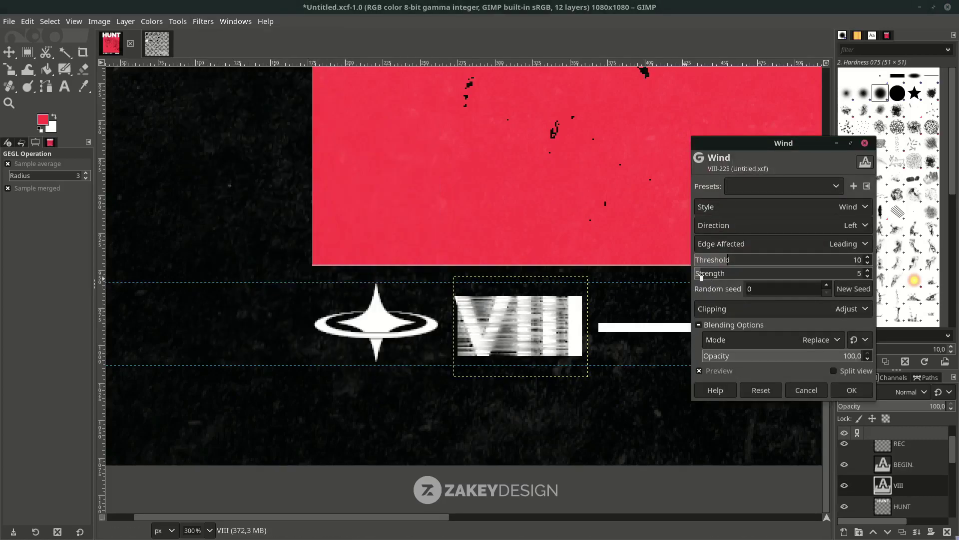
drag(705, 276, 695, 274)
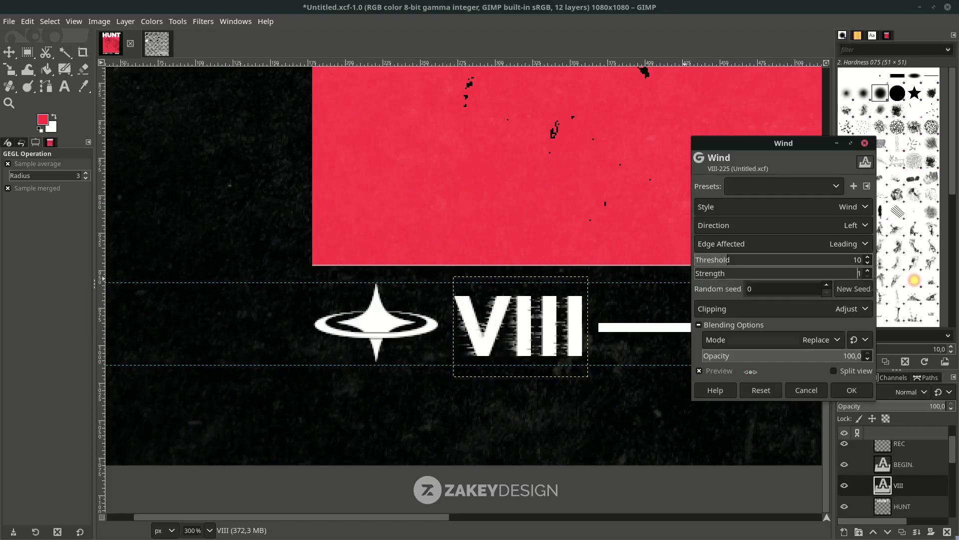
click(852, 390)
scroll(602, 375, down, 2)
scroll(602, 375, down, 1)
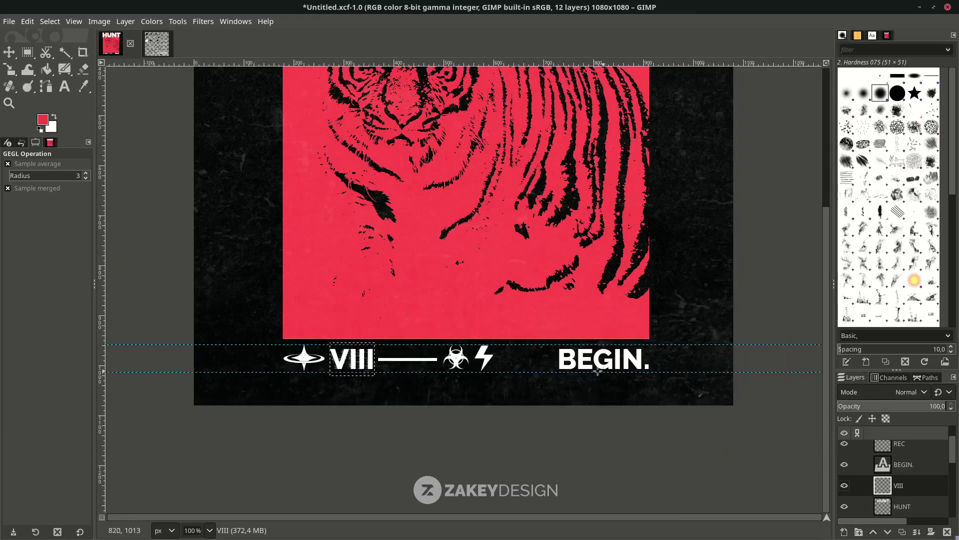
scroll(601, 363, up, 1)
Apply the same faint Wind distortion to the BEGIN. layer
click(903, 464)
click(213, 24)
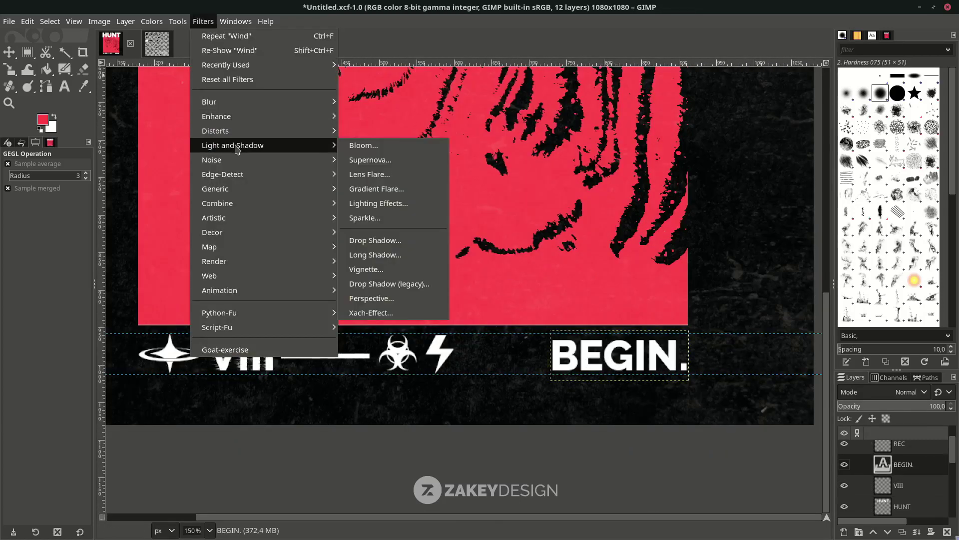
click(203, 21)
click(375, 342)
scroll(591, 386, up, 3)
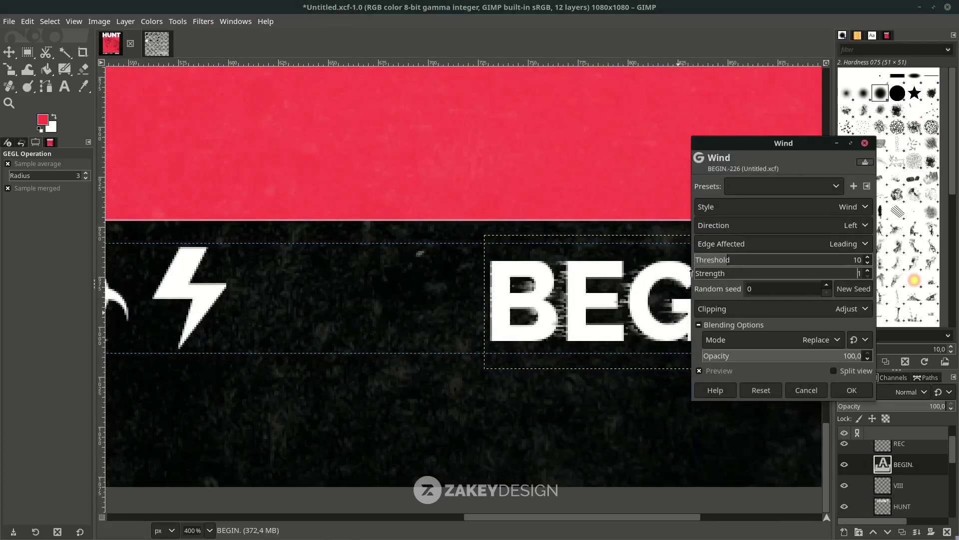
click(852, 390)
scroll(619, 390, down, 4)
scroll(619, 390, down, 2)
click(904, 505)
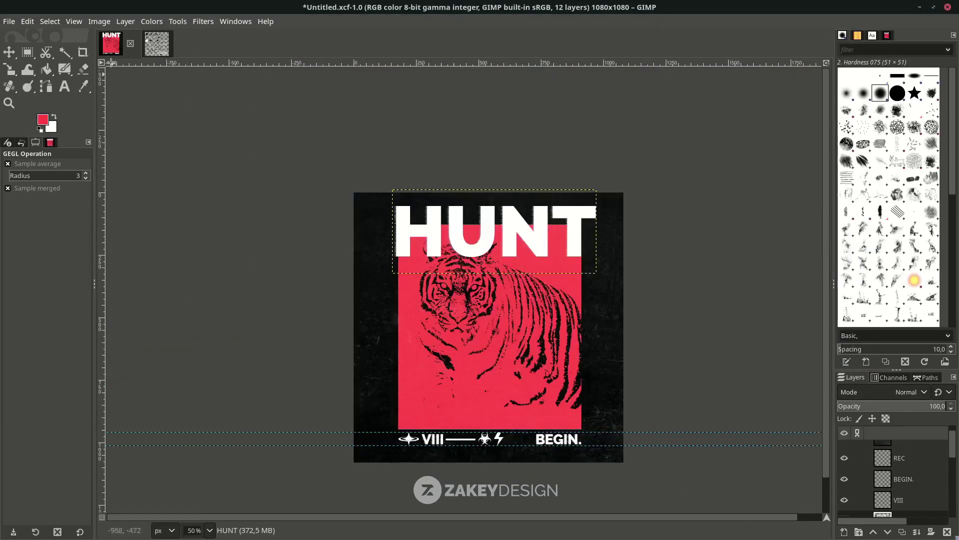
Bring up the View menu to reach the Show Guides option
click(73, 21)
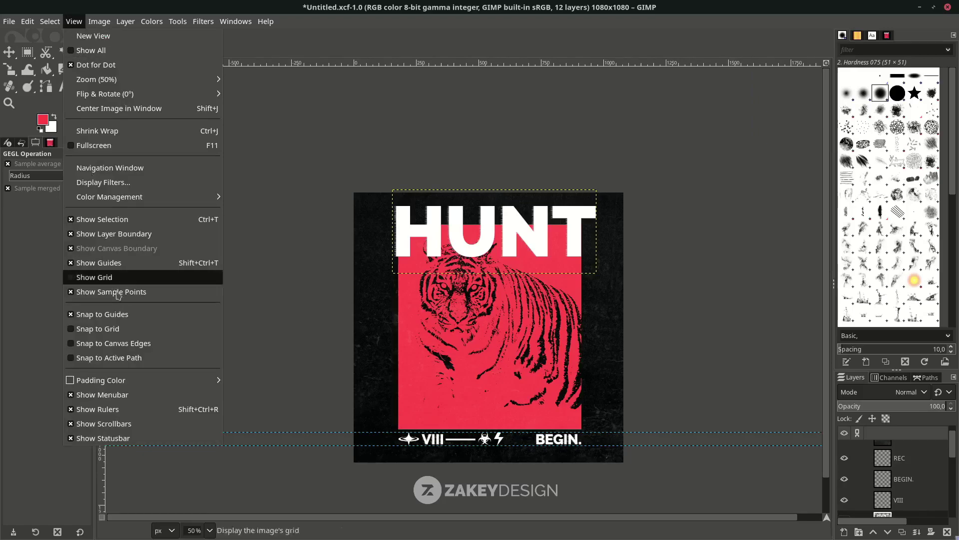